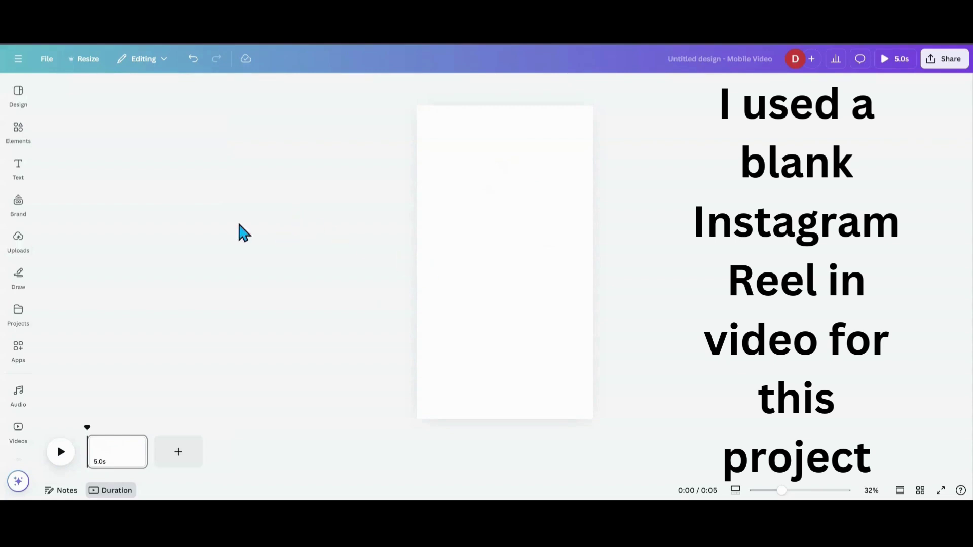
Add a landscape photo frame from Elements, round its corners, and shrink it into position
left_click(18, 132)
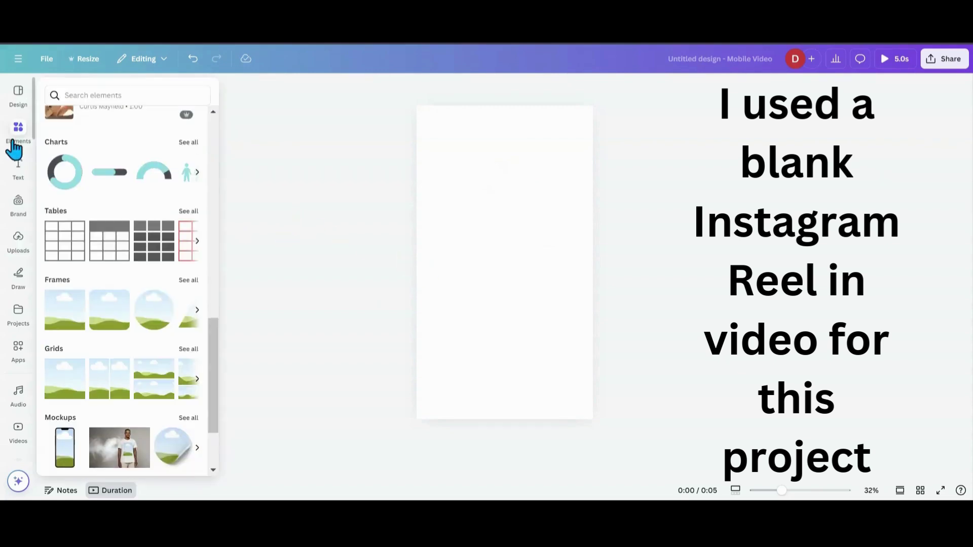
left_click(108, 329)
left_click_drag(494, 292, 485, 253)
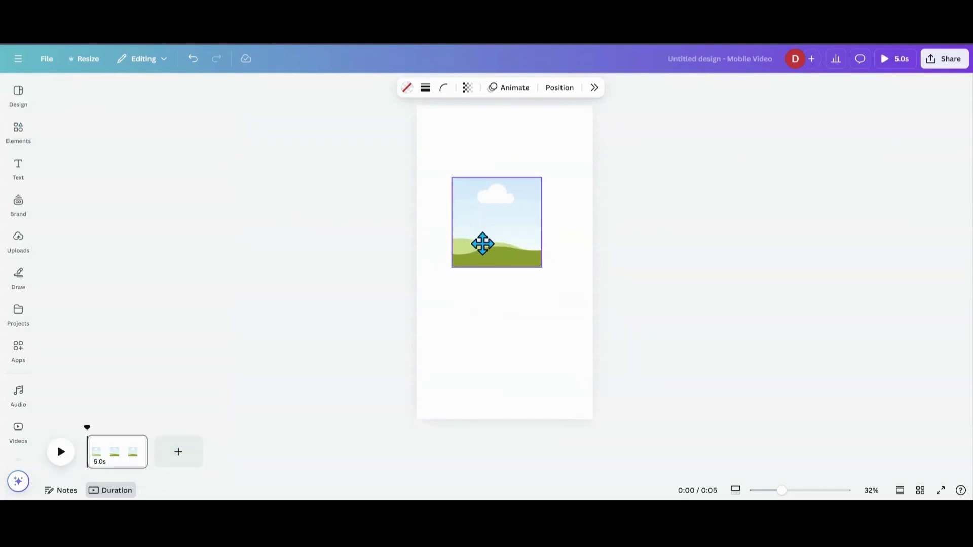
left_click(476, 317)
left_click(487, 254)
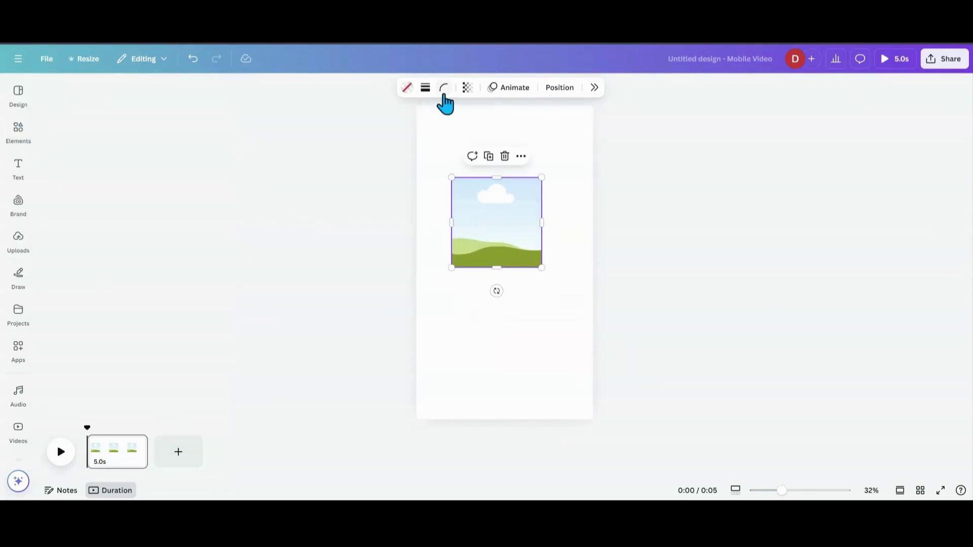
left_click(444, 89)
left_click_drag(408, 135, 432, 141)
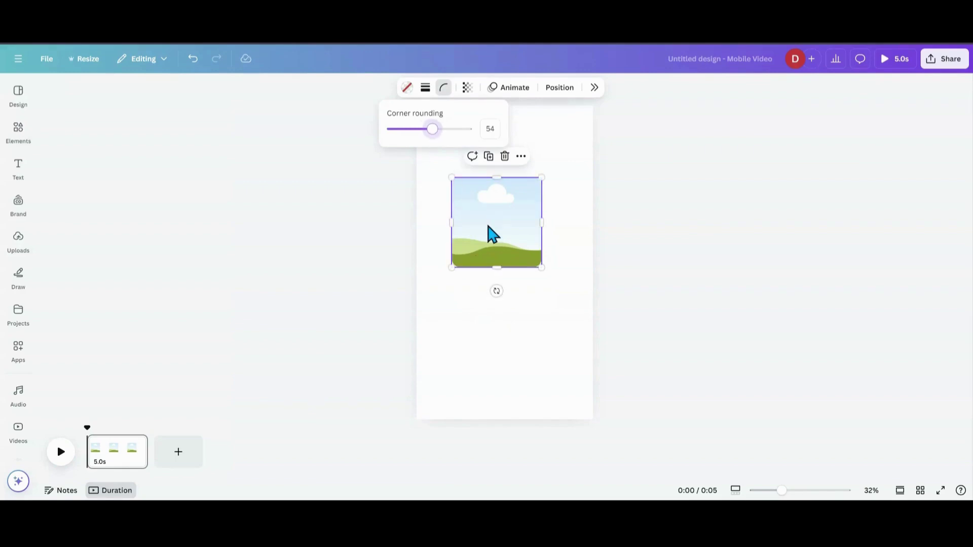
left_click_drag(491, 233, 468, 218)
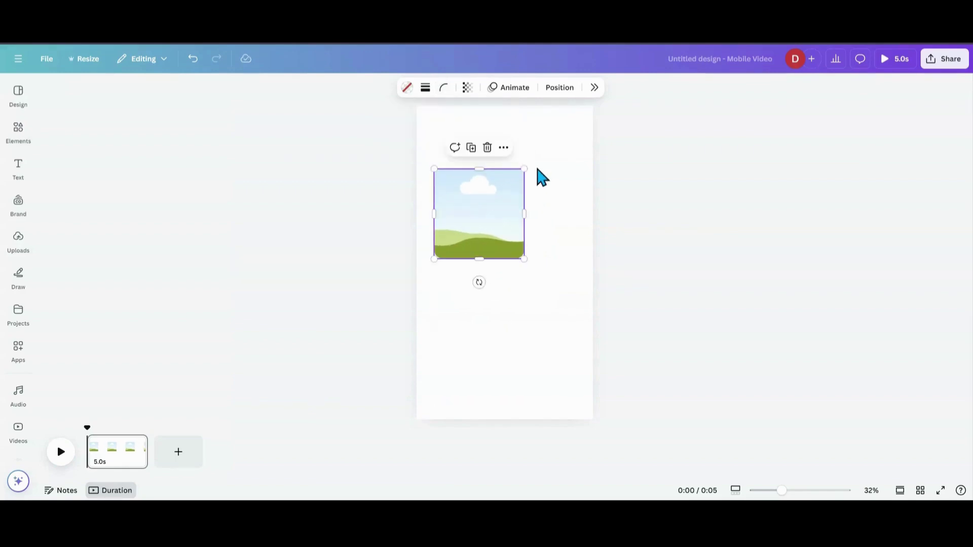
left_click_drag(522, 168, 504, 188)
Duplicate the rounded frame beside the original and resize both together to span the width
left_click(462, 168)
left_click_drag(455, 231, 526, 226)
left_click_drag(426, 192, 590, 248)
left_click_drag(434, 188, 425, 184)
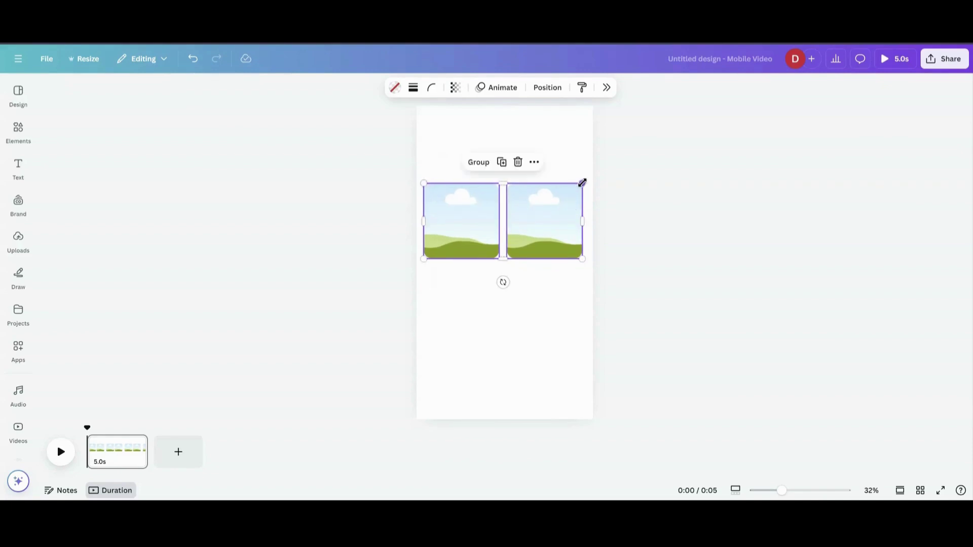
Stack the right frame below the left one and group the pair
left_click_drag(582, 183, 585, 183)
left_click(512, 311)
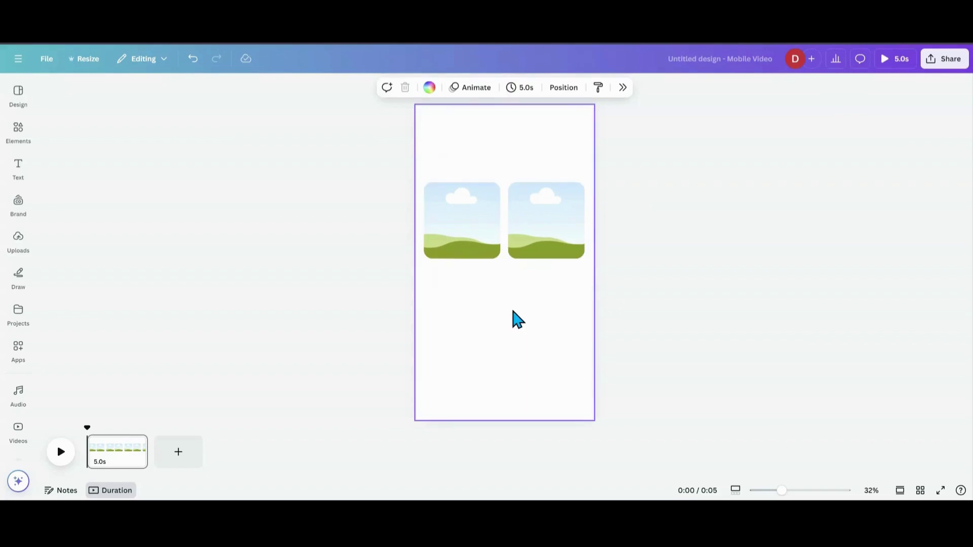
left_click(461, 250)
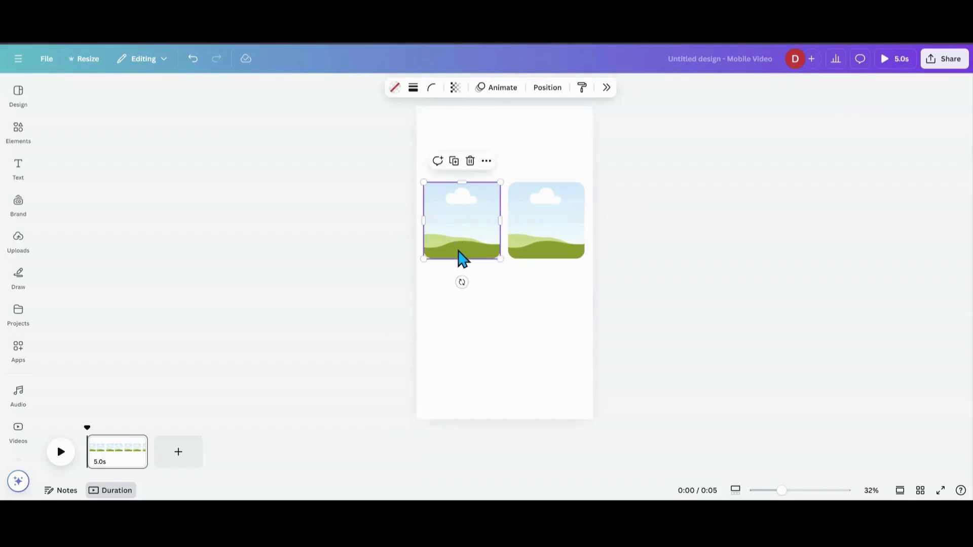
left_click(537, 218)
left_click_drag(537, 217, 452, 295)
left_click(360, 308)
left_click_drag(368, 129, 455, 274)
left_click(434, 162)
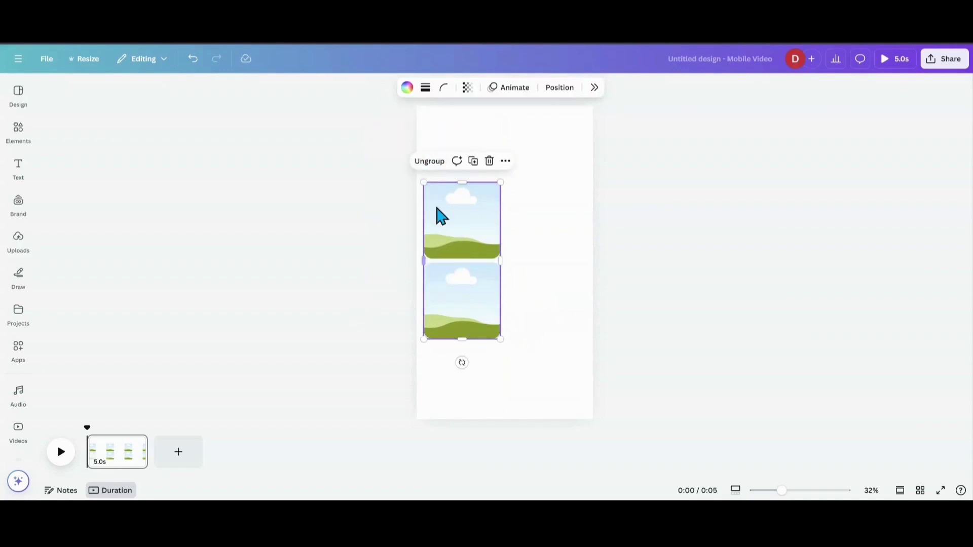
Duplicate the two-frame group below it and group both into a column
left_click(472, 163)
left_click_drag(460, 223, 458, 404)
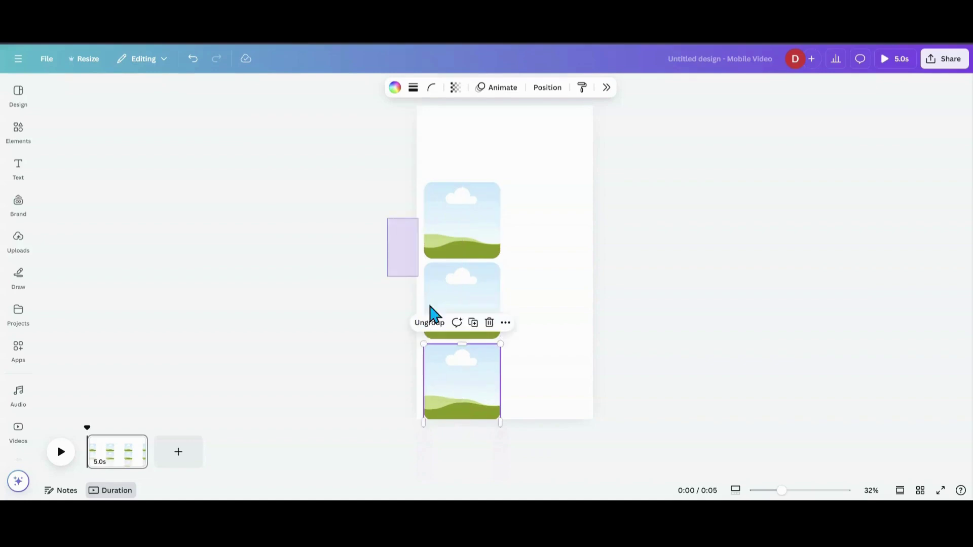
left_click(430, 314, "shift")
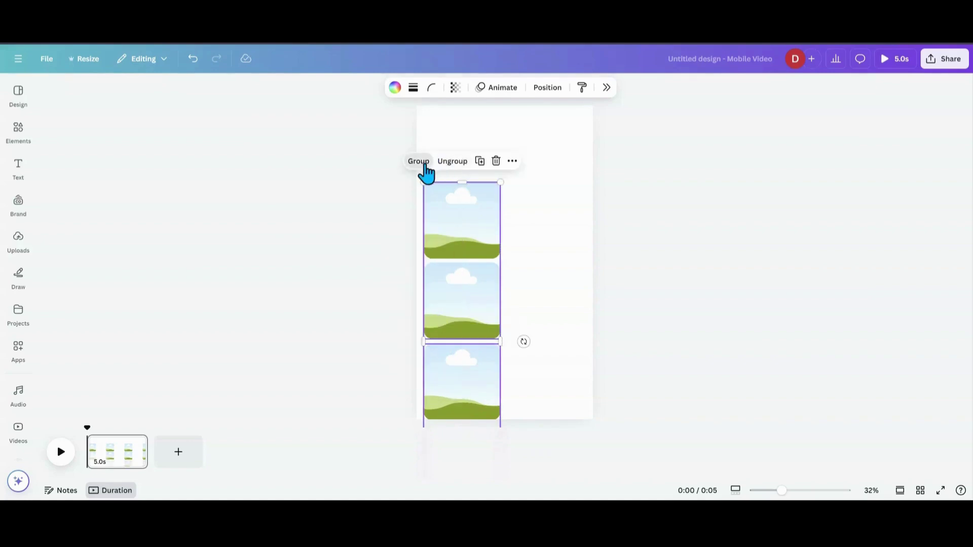
left_click(420, 162)
left_click_drag(461, 339, 476, 246)
left_click_drag(470, 282, 458, 319)
Add another copy below, align the frames, and merge everything into one full-height grouped column
left_click(478, 116)
left_click_drag(458, 178, 464, 304)
left_click_drag(461, 196, 464, 128)
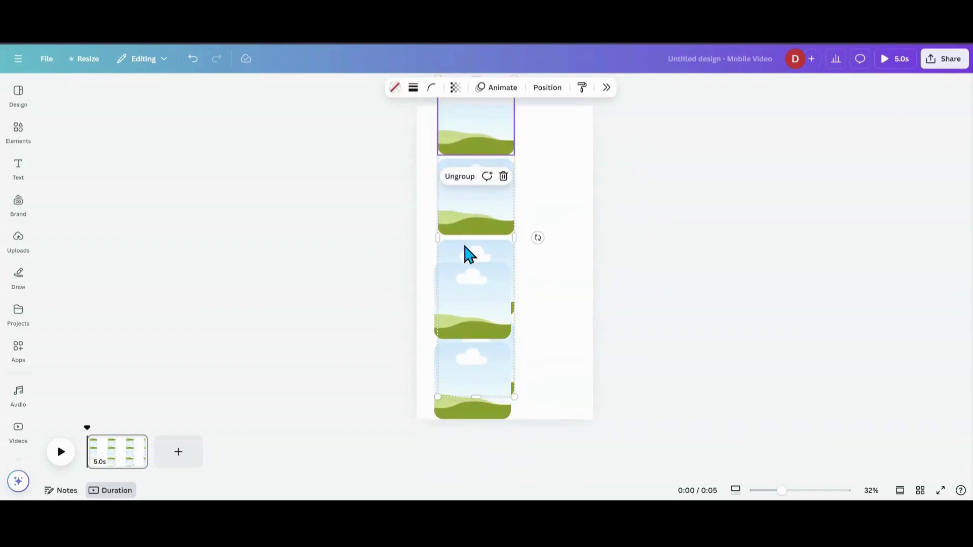
left_click_drag(451, 174, 463, 151)
left_click(466, 284)
left_click_drag(465, 309, 460, 294)
left_click_drag(410, 188, 471, 322)
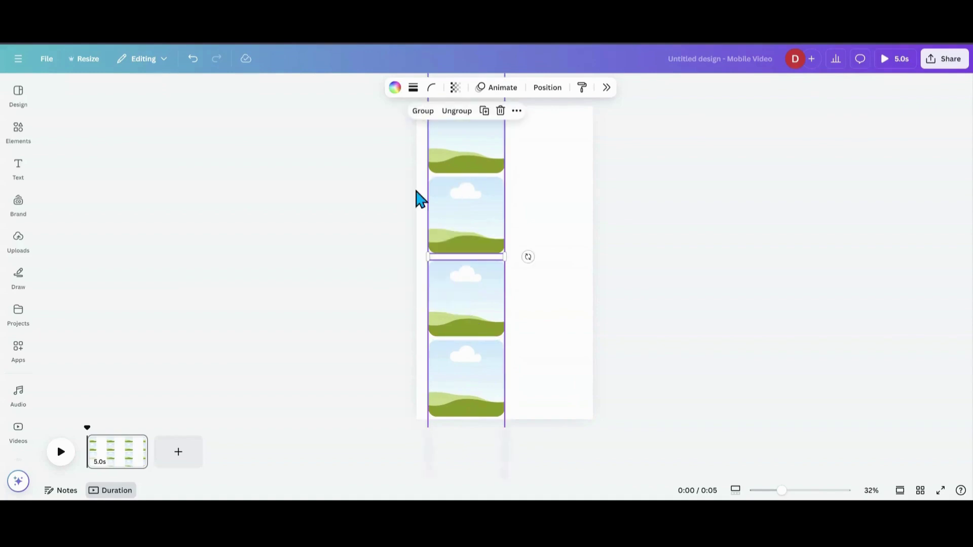
left_click(423, 111)
left_click_drag(448, 209, 533, 260)
Duplicate the frame column to the right and stagger the two columns vertically
left_click(472, 157)
left_click_drag(469, 333, 473, 243)
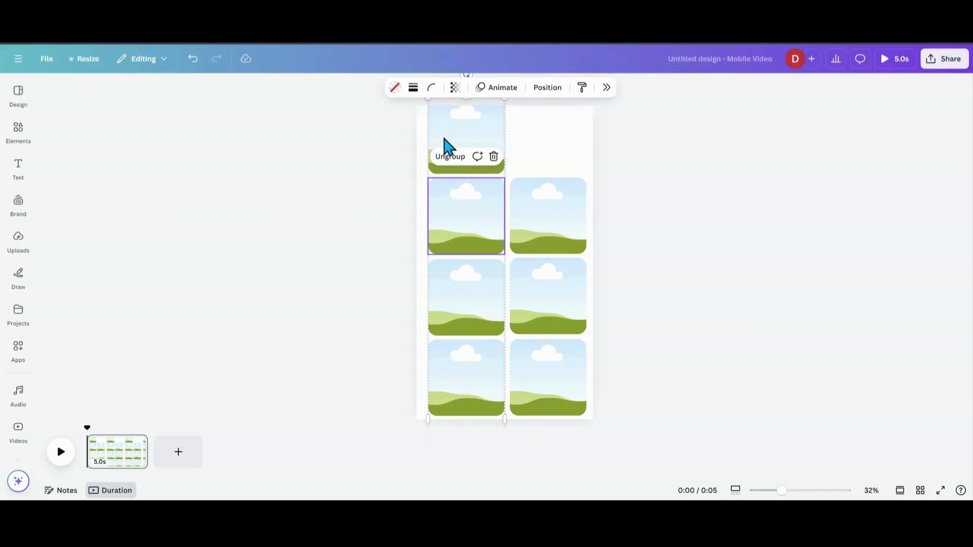
mouse_move(453, 125)
left_mouse_down()
mouse_move(452, 148)
mouse_move(447, 134)
left_mouse_up()
left_click_drag(552, 404, 547, 409)
left_click_drag(558, 226, 562, 183)
left_click_drag(552, 231, 554, 162)
left_click_drag(467, 178, 459, 212)
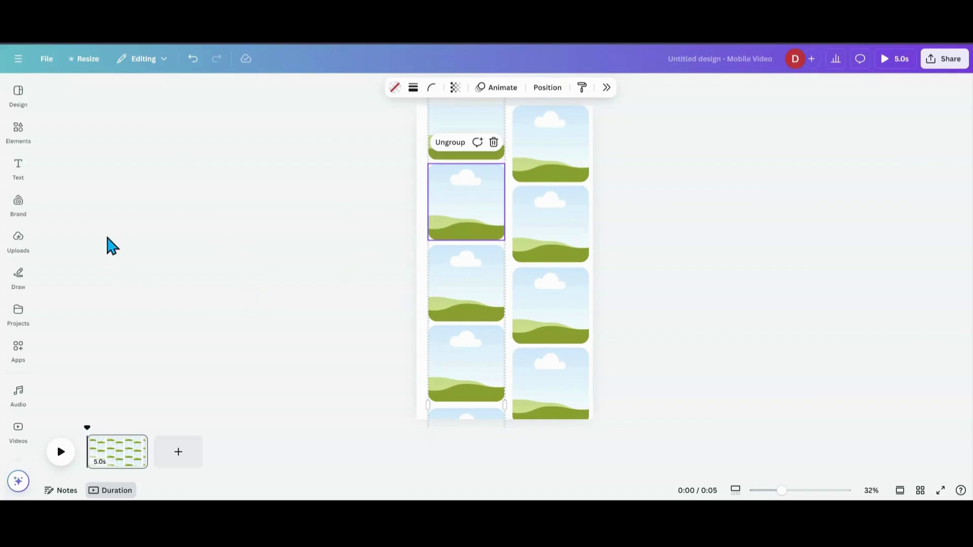
Open the Elements panel and show all stock photos
left_click(12, 203)
left_click(8, 241)
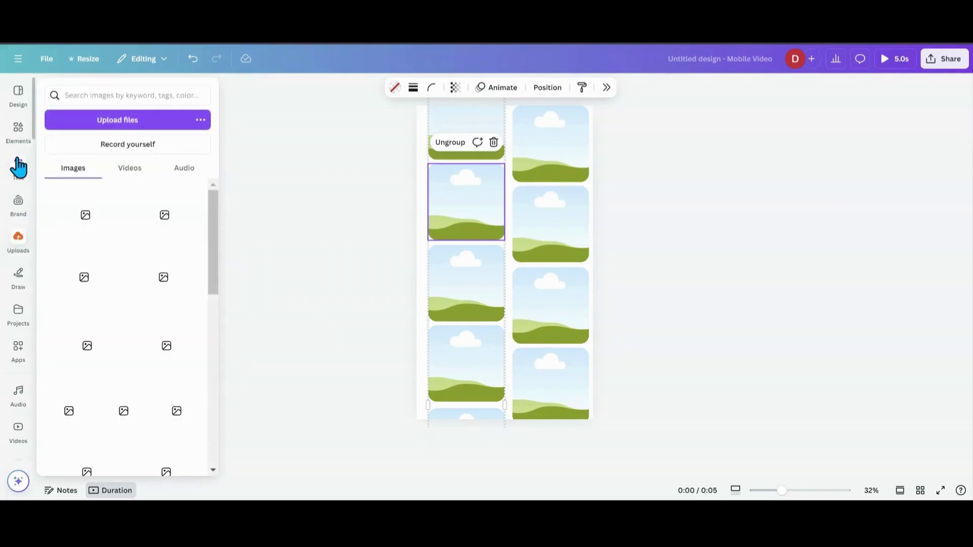
left_click(17, 142)
scroll(86, 217, "up", 5)
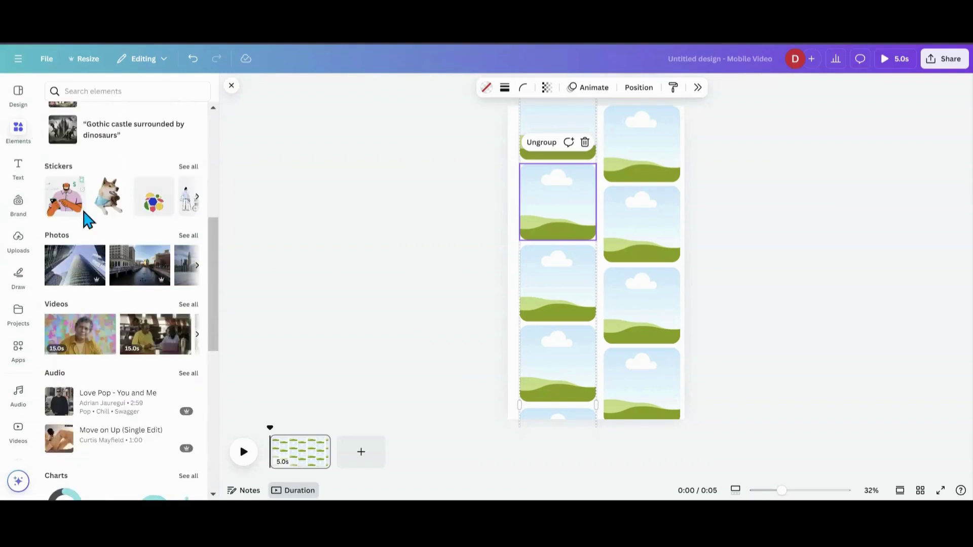
scroll(84, 219, "up", 6)
scroll(84, 219, "down", 6)
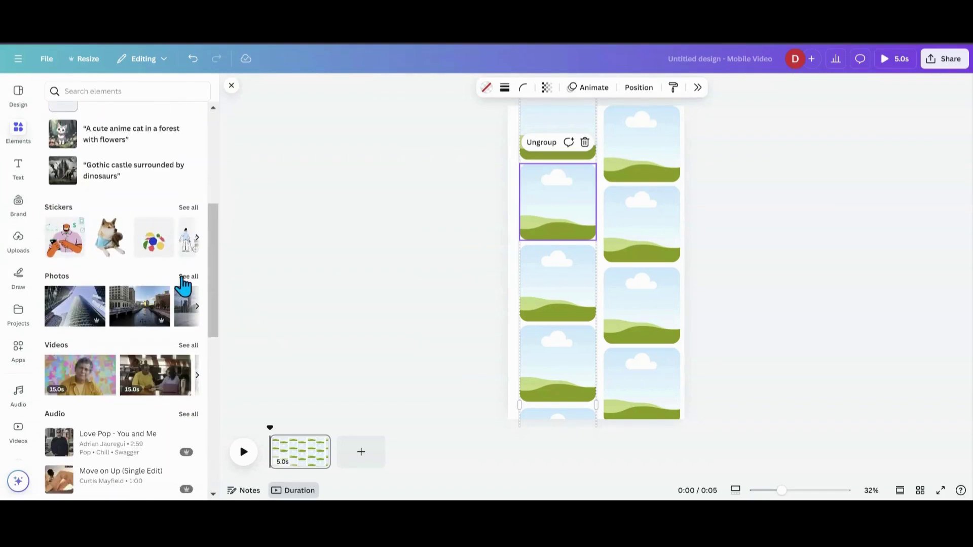
left_click(187, 276)
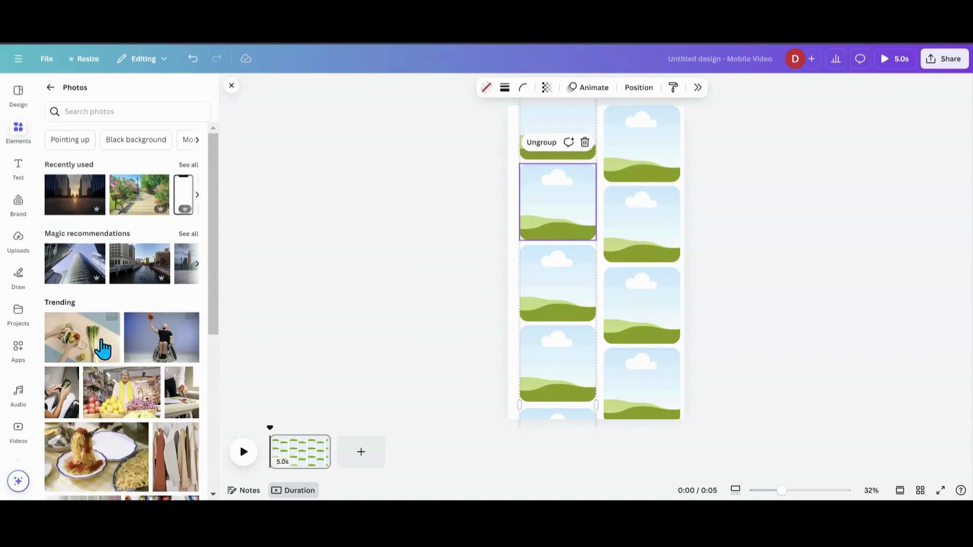
Fill the left-column frames with stock photos: vegetables, wheelchair, phone, market, writing, clothes and more
left_click_drag(103, 348, 560, 162)
left_click_drag(127, 355, 537, 220)
left_click_drag(57, 405, 499, 324)
left_click_drag(102, 405, 546, 242)
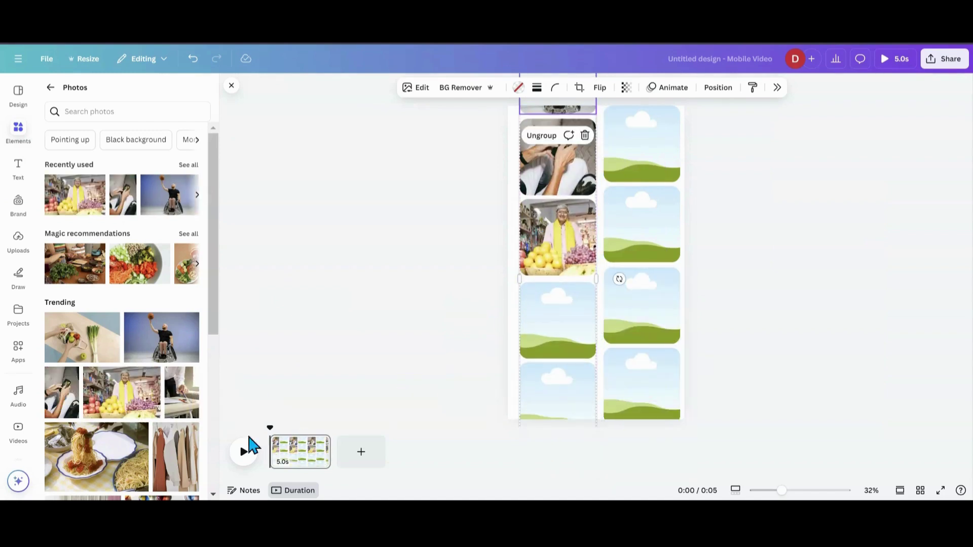
left_click_drag(188, 406, 548, 337)
left_click_drag(124, 451, 539, 281)
left_click_drag(176, 481, 526, 279)
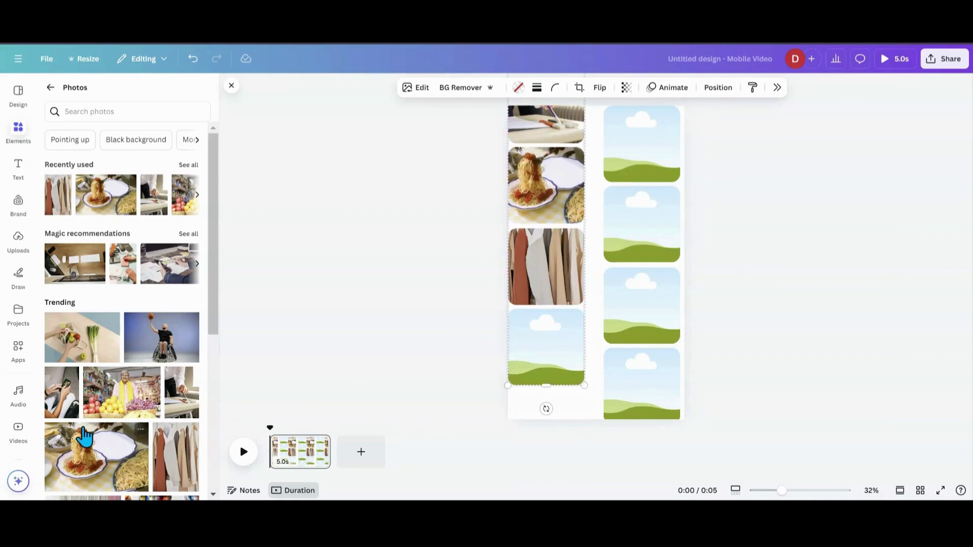
scroll(73, 433, "down", 3)
scroll(72, 433, "down", 1)
left_click_drag(80, 341, 513, 377)
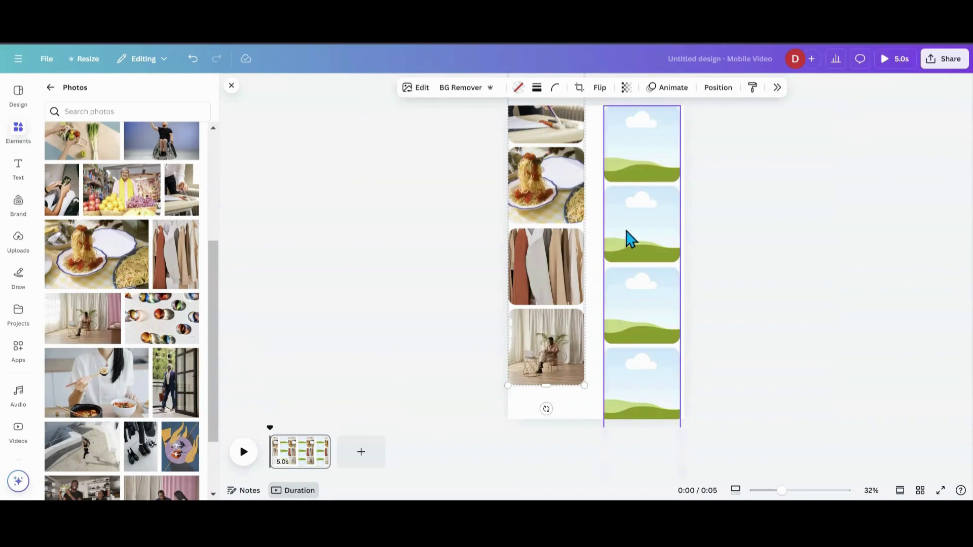
Lower the right column and fill its frames with marbles, woman-eating, man-at-door, running, shoes and artwork photos
left_click_drag(630, 239, 628, 265)
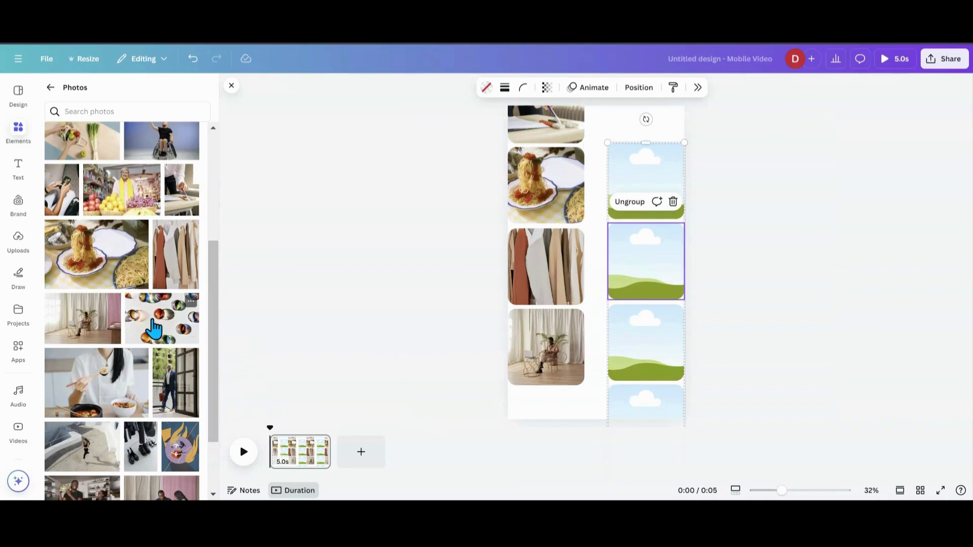
left_click_drag(154, 328, 642, 188)
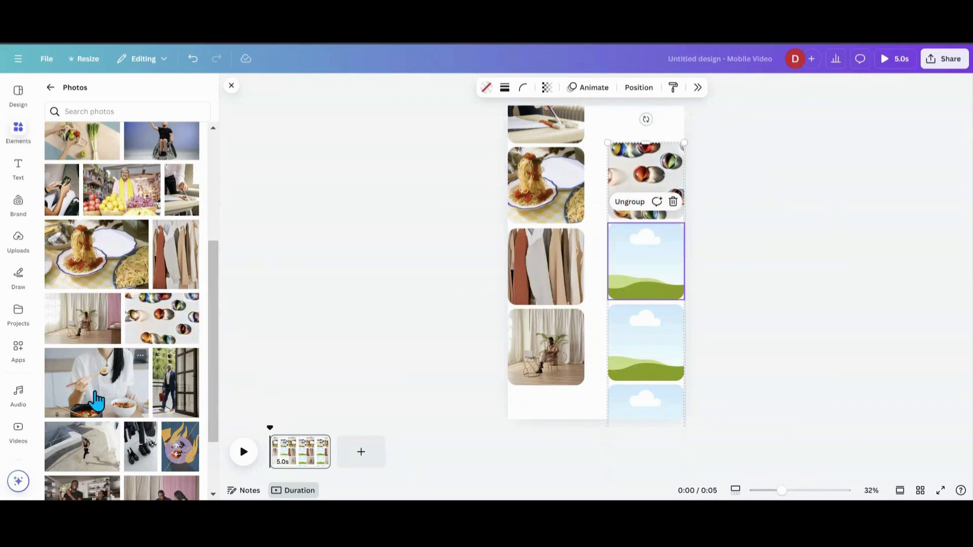
left_click_drag(96, 400, 629, 304)
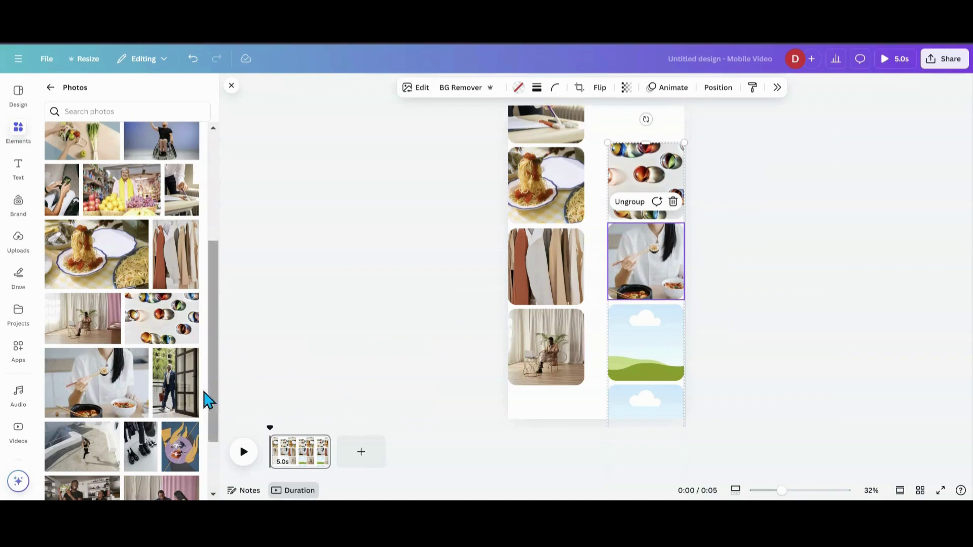
left_click_drag(188, 355, 641, 364)
left_click_drag(98, 456, 654, 336)
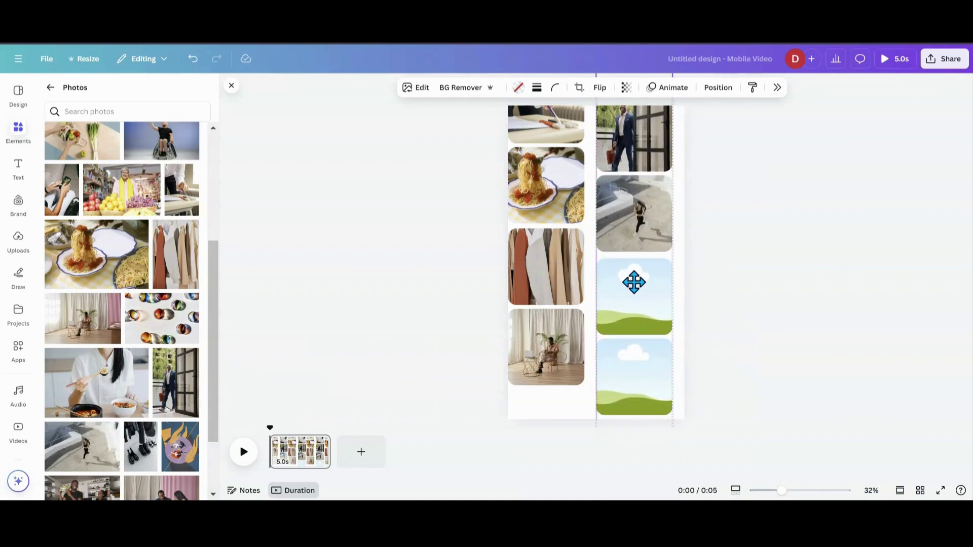
left_click_drag(158, 464, 616, 318)
left_click_drag(190, 448, 636, 310)
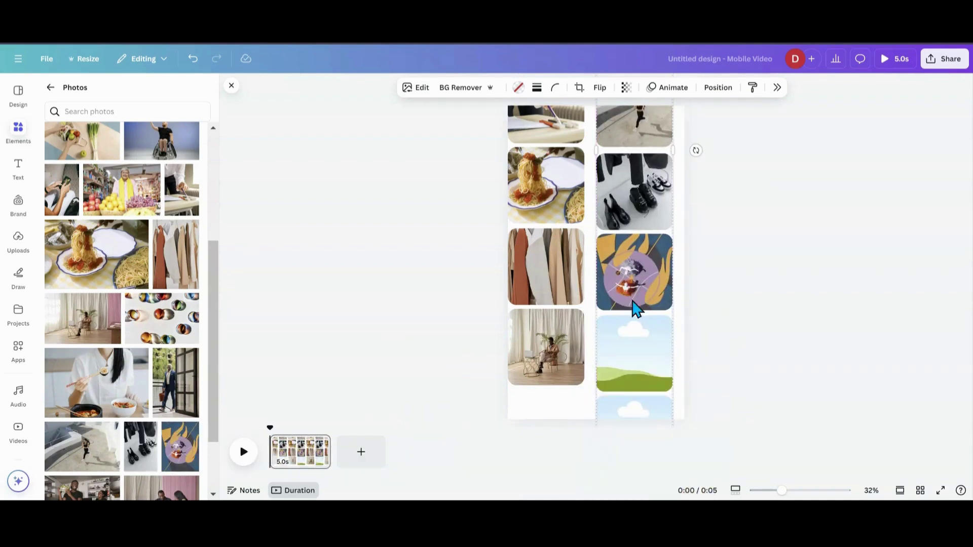
Drop another stock photo into the empty bottom-right frame
scroll(164, 452, "down", 2)
left_click_drag(96, 426, 643, 366)
scroll(144, 440, "down", 3)
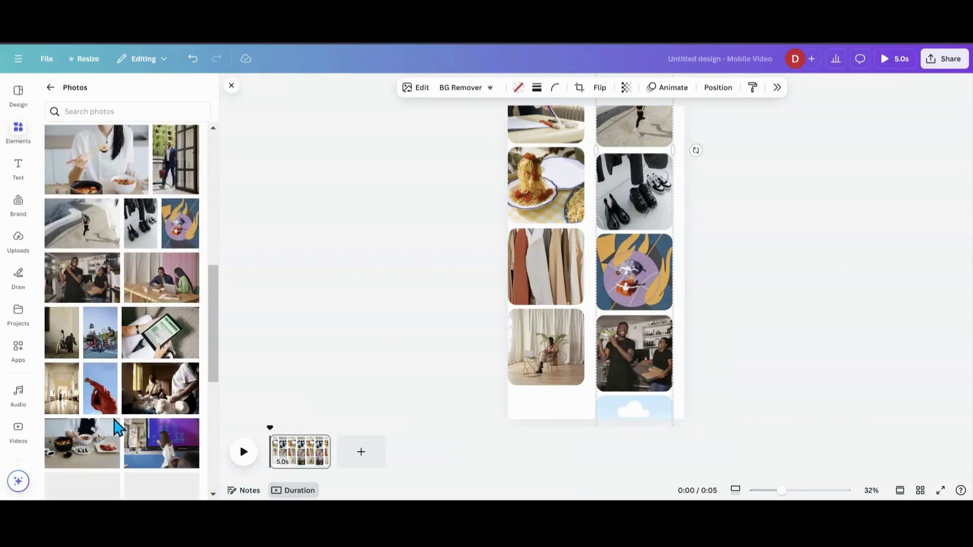
left_click_drag(68, 350, 654, 411)
left_click_drag(653, 411, 639, 304)
Make the page background black
left_click(527, 408)
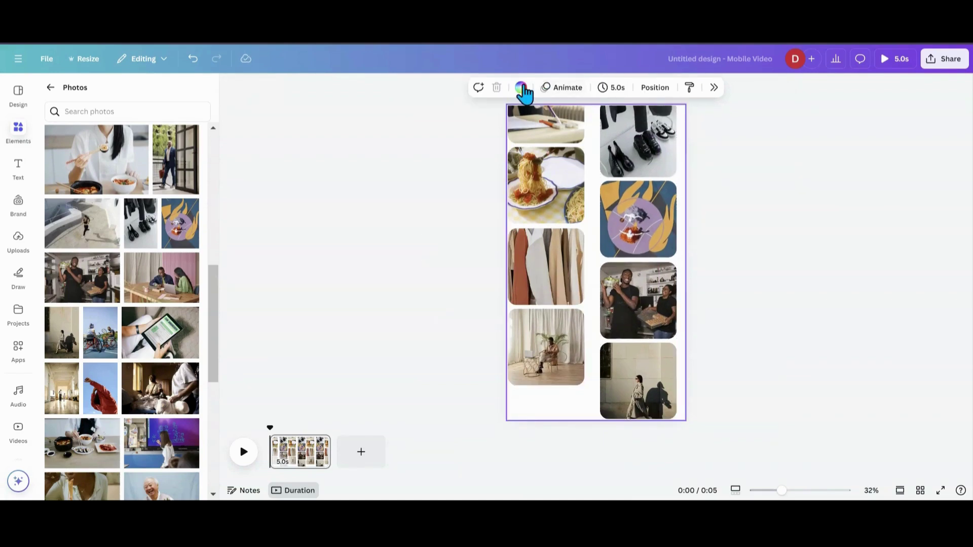
left_click(522, 89)
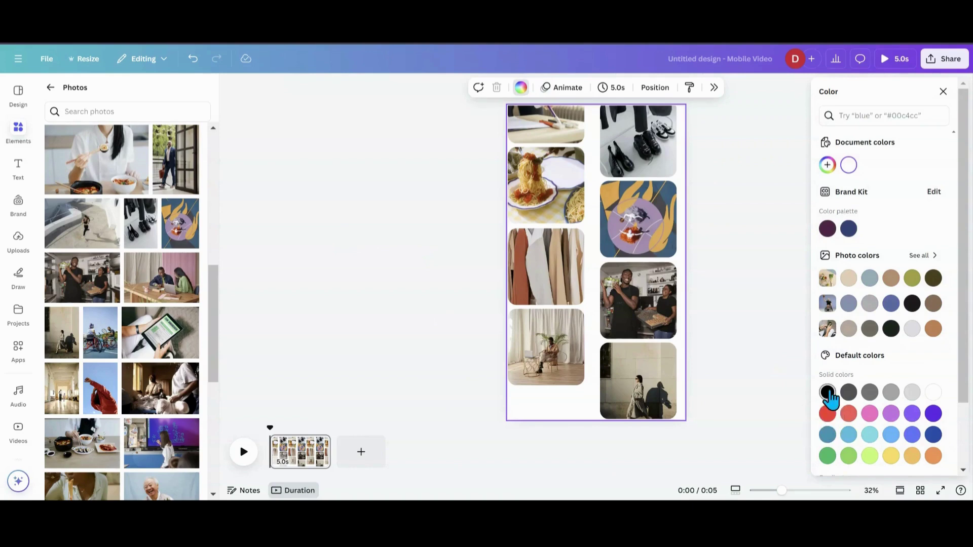
left_click(828, 393)
Move the left photo column up, then settle the right column slightly lower
left_click(541, 316)
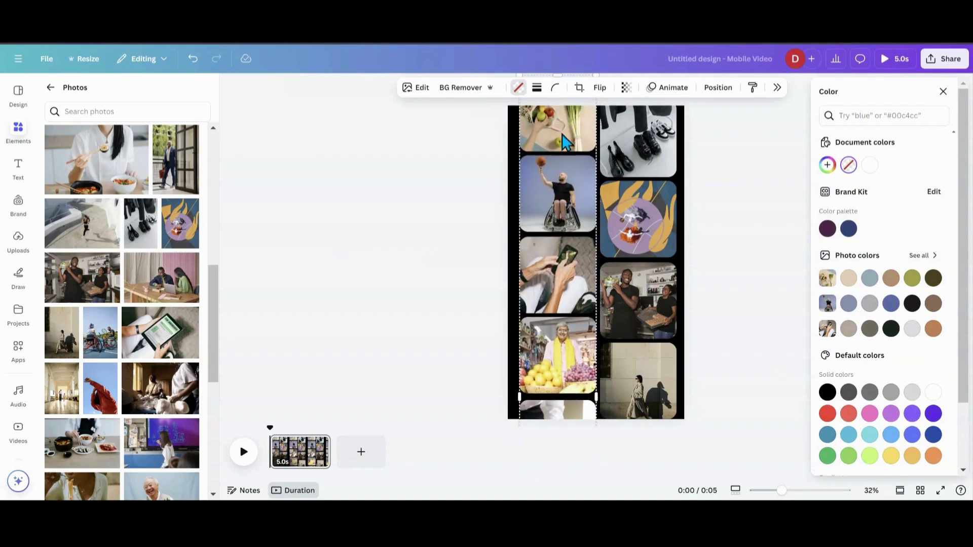
left_click_drag(557, 198, 562, 163)
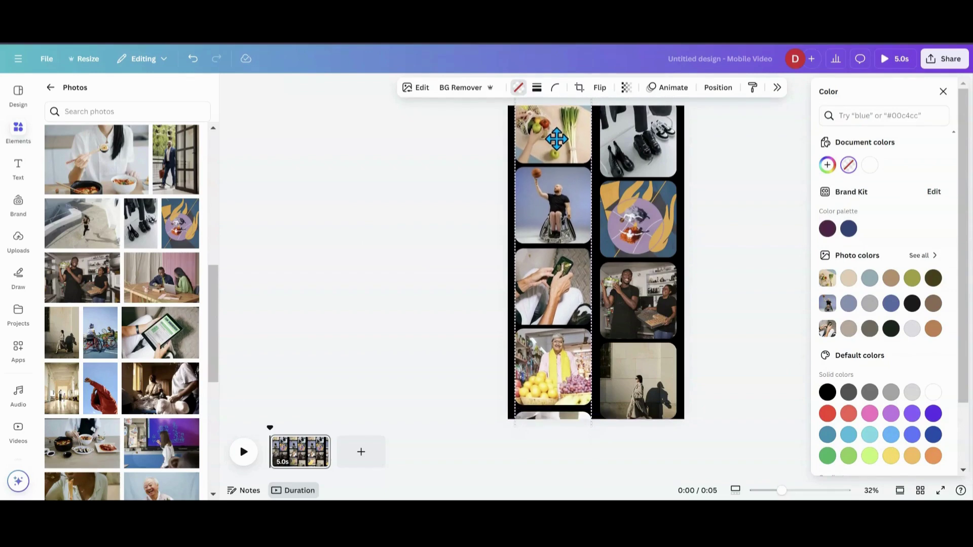
left_click_drag(557, 138, 556, 135)
left_click_drag(551, 174, 553, 173)
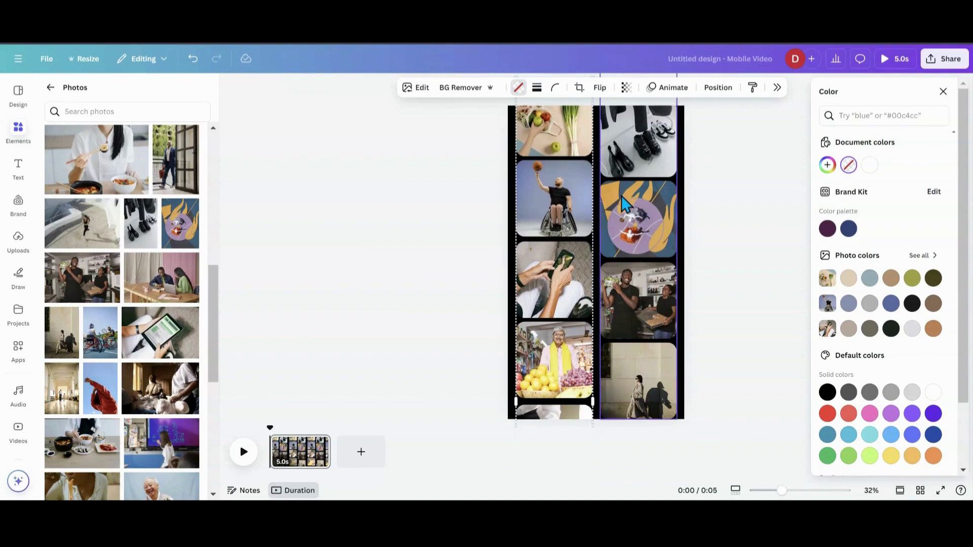
left_click_drag(630, 174, 625, 135)
left_click_drag(623, 283, 623, 330)
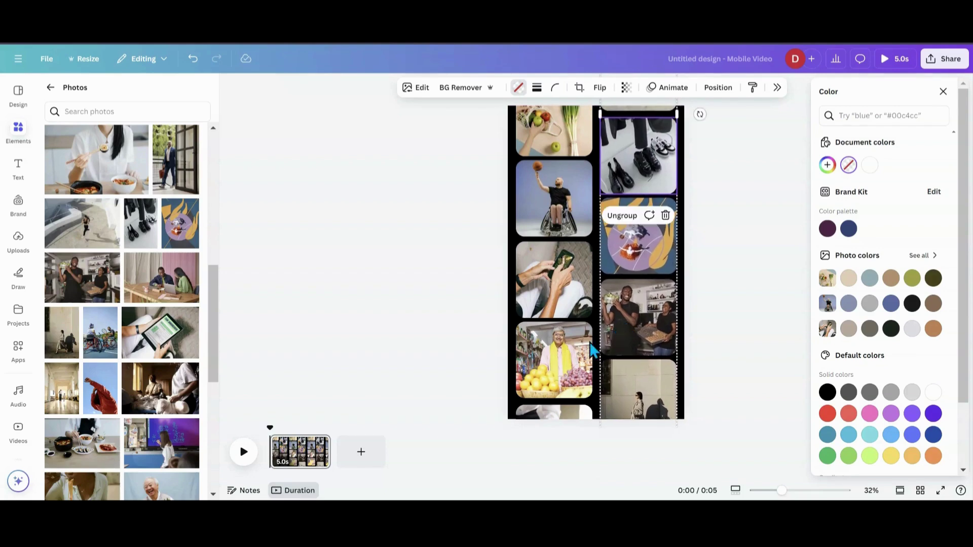
Select the left column group from the Layers list and start a Create an Animation motion path
key("Escape")
left_click(409, 329)
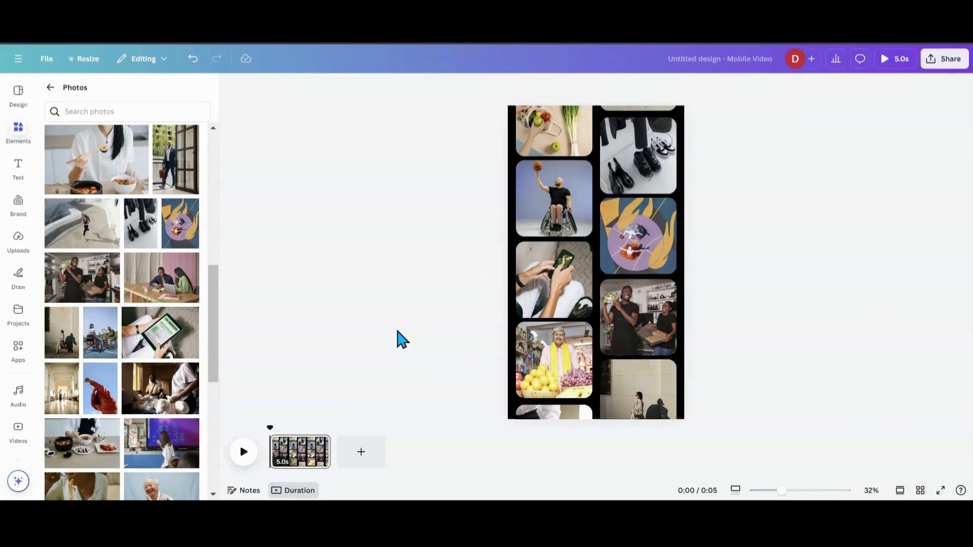
left_click(527, 213)
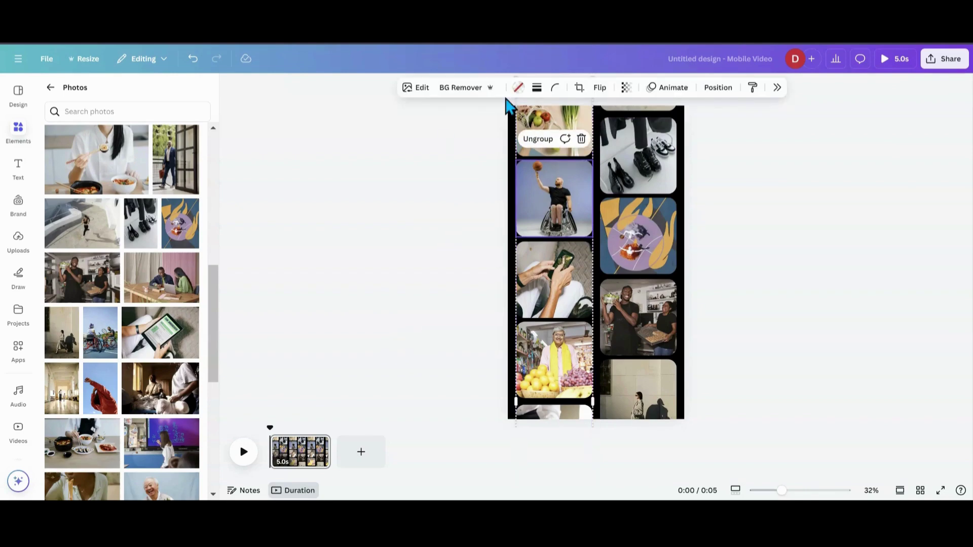
left_click(718, 89)
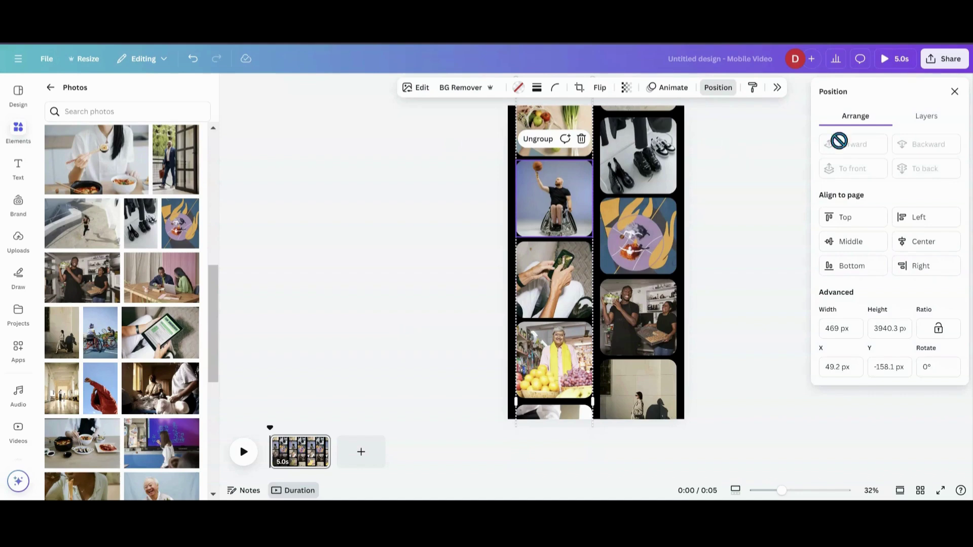
left_click(918, 129)
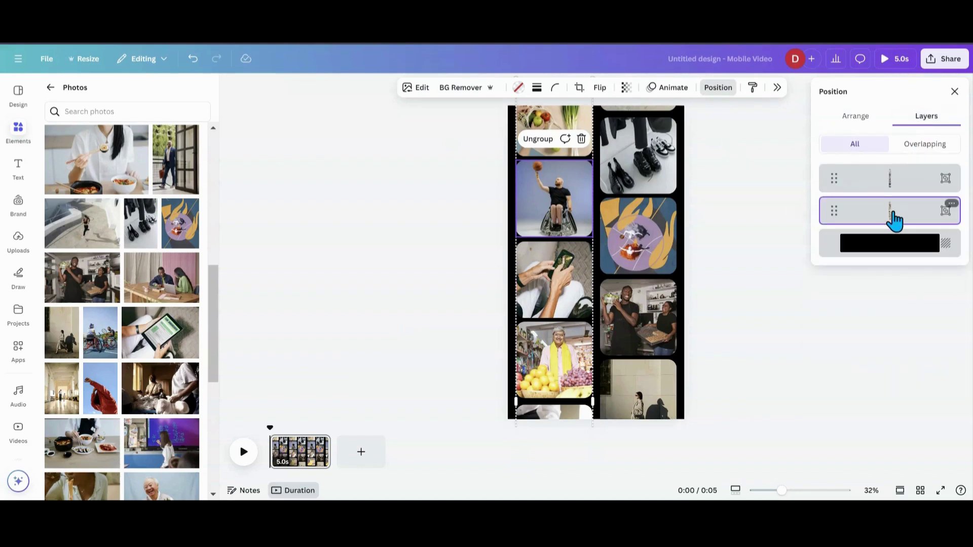
left_click(889, 218)
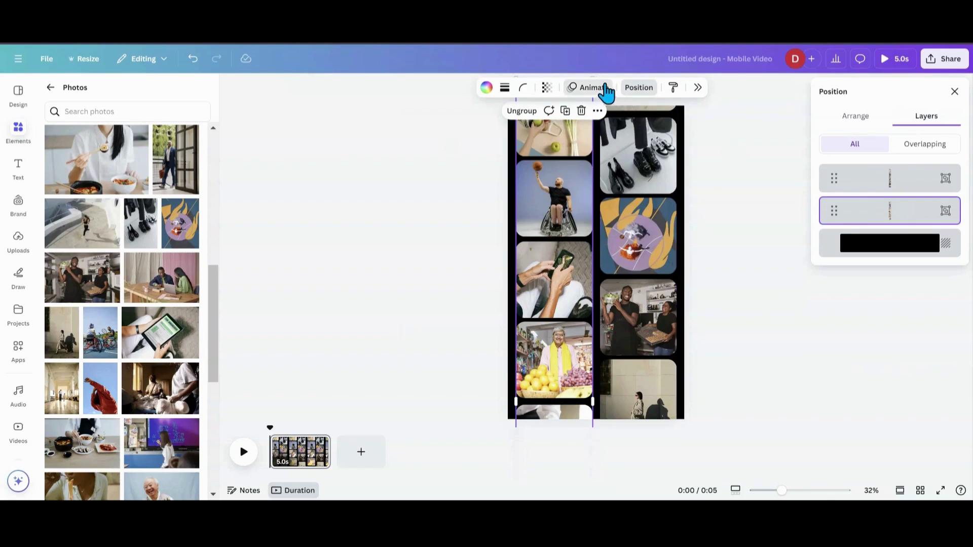
left_click(603, 89)
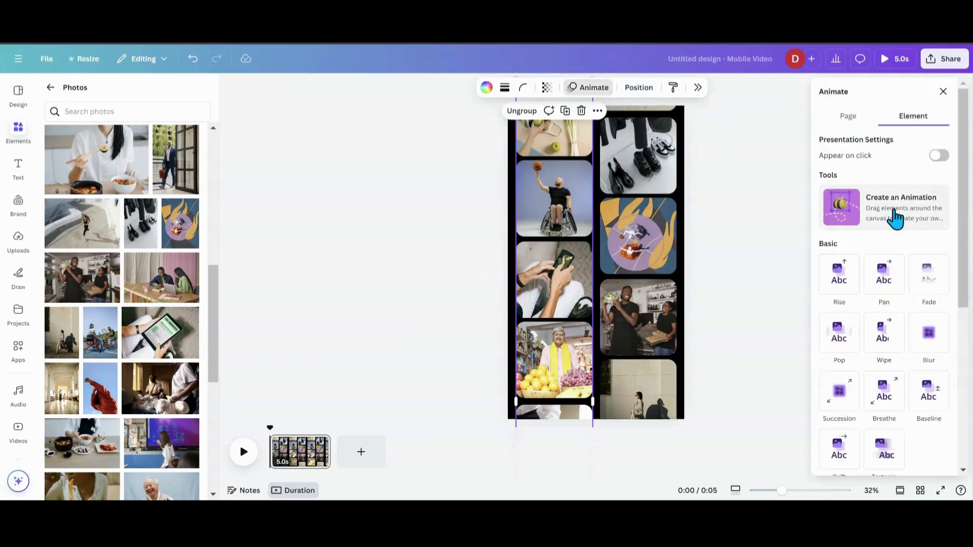
left_click(895, 219)
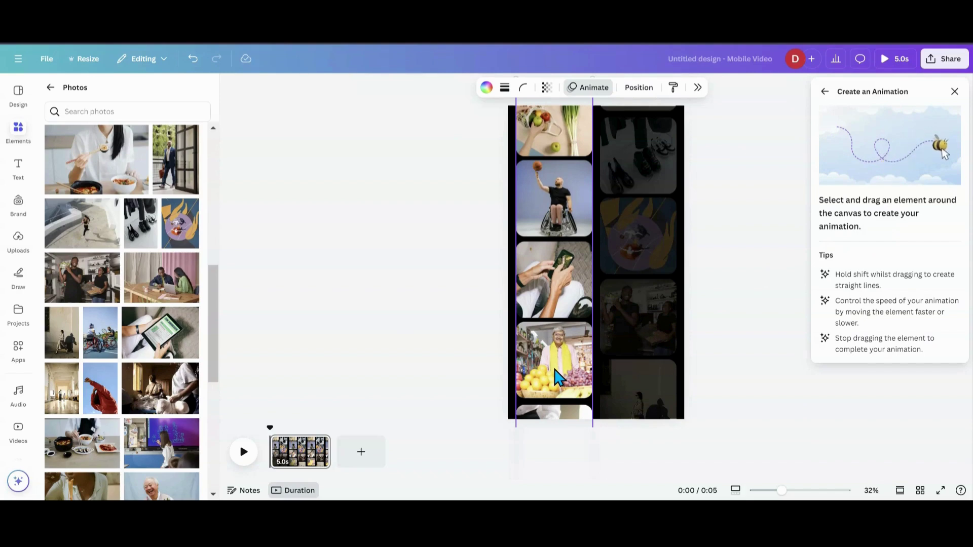
Record an upward motion path for the left column with Steady movement style
mouse_move(555, 377)
left_mouse_down()
mouse_move(557, 175)
mouse_move(570, 133)
left_mouse_up()
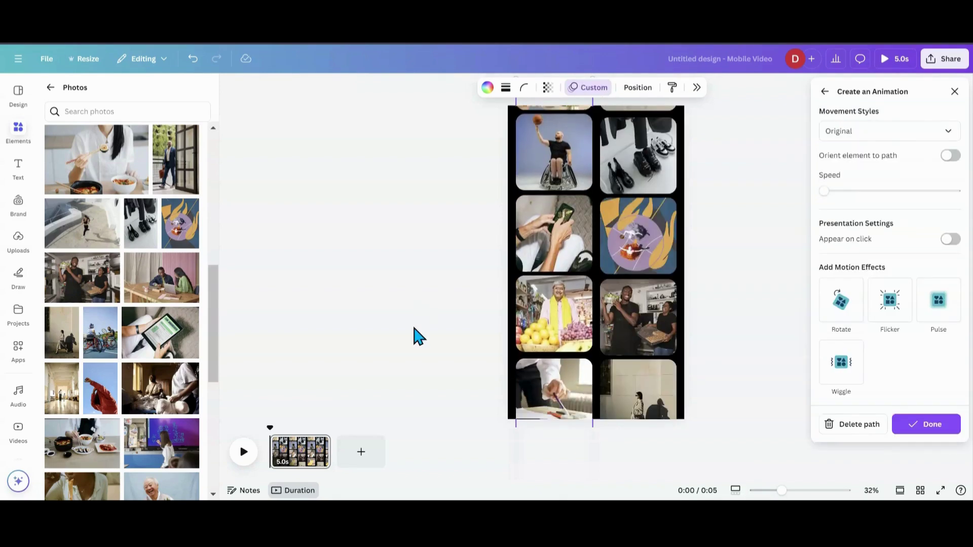
left_click(947, 132)
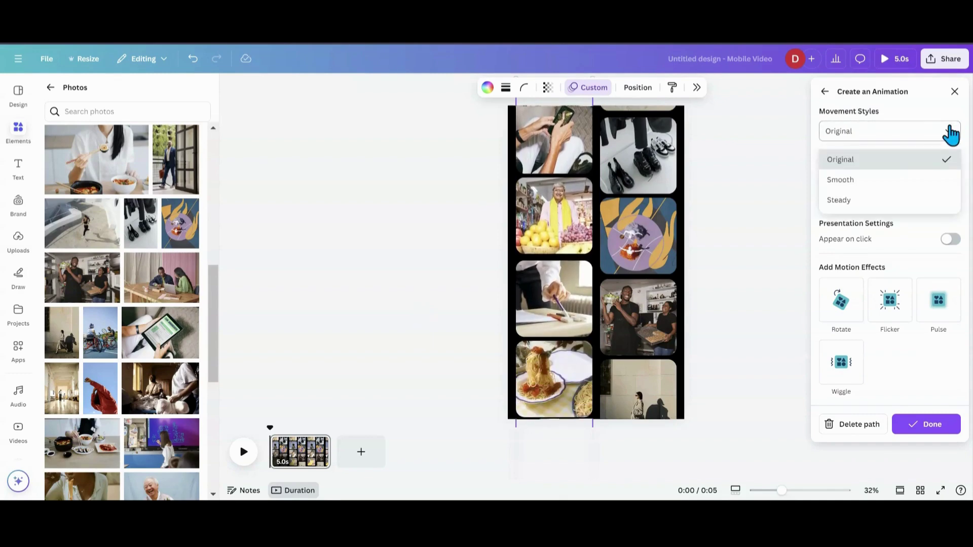
left_click(897, 203)
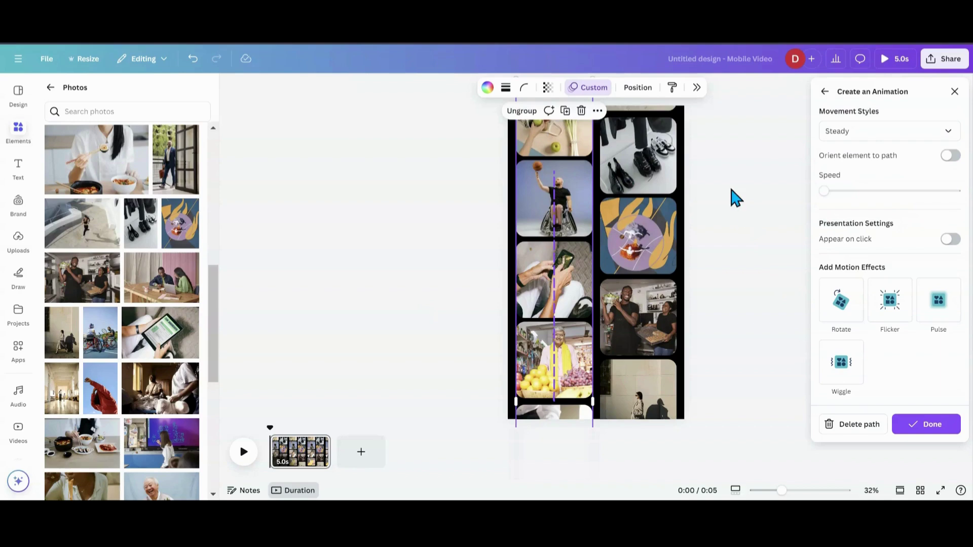
left_click(639, 91)
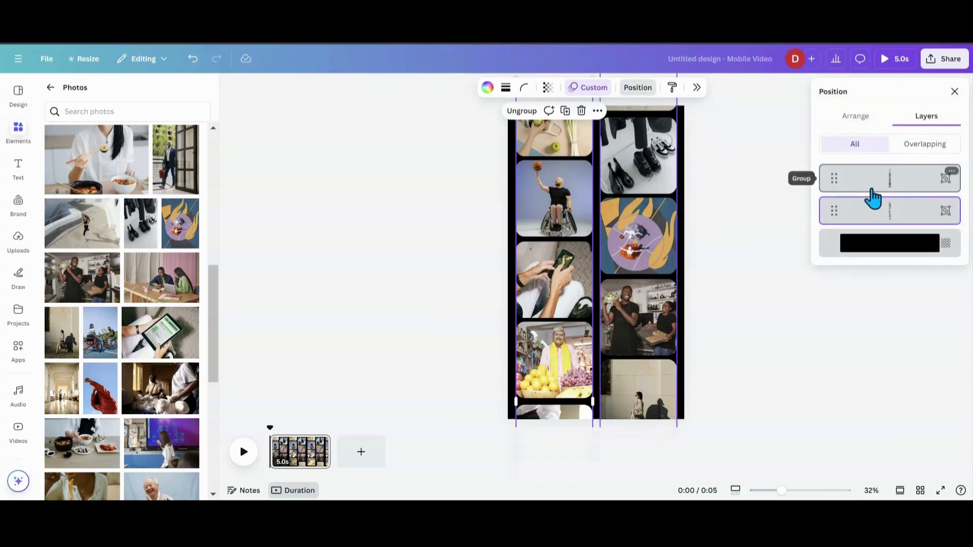
Select the right column group and record a downward motion path with Steady movement
left_click(859, 186)
left_click(588, 89)
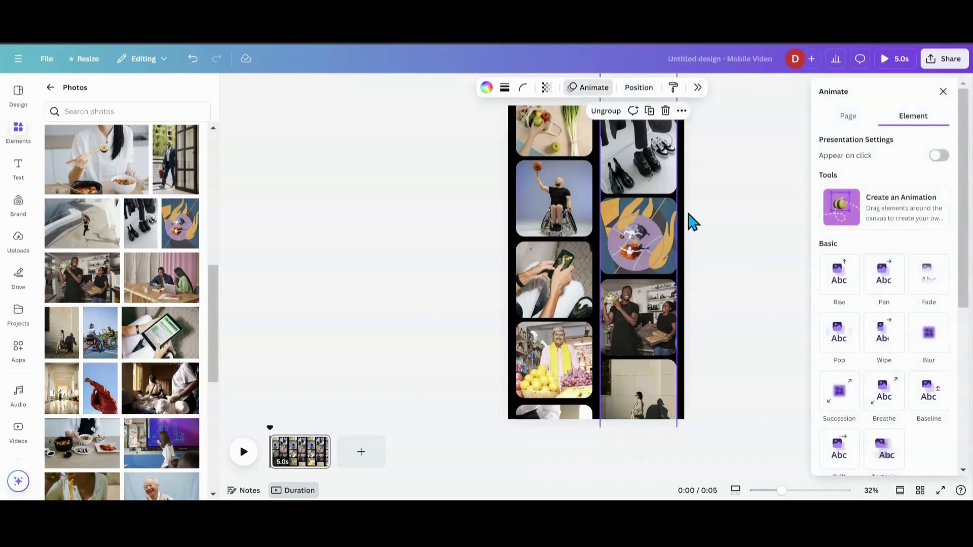
left_click(912, 223)
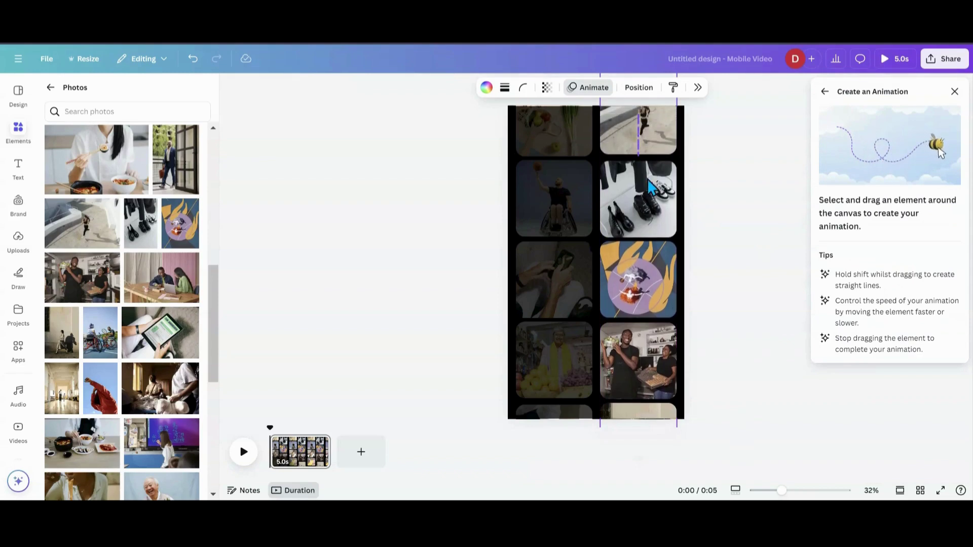
left_click_drag(652, 233, 655, 259)
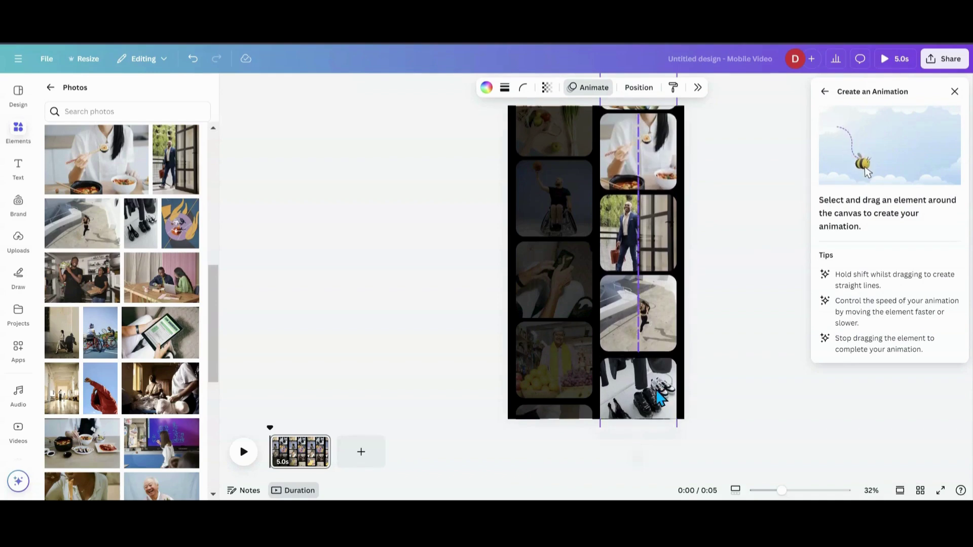
left_click_drag(659, 414, 660, 418)
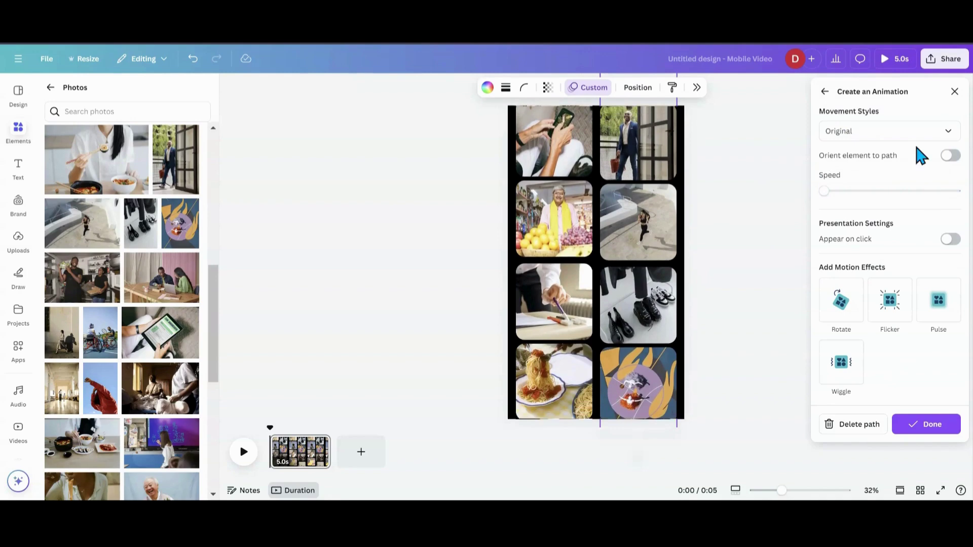
left_click(947, 135)
left_click(912, 202)
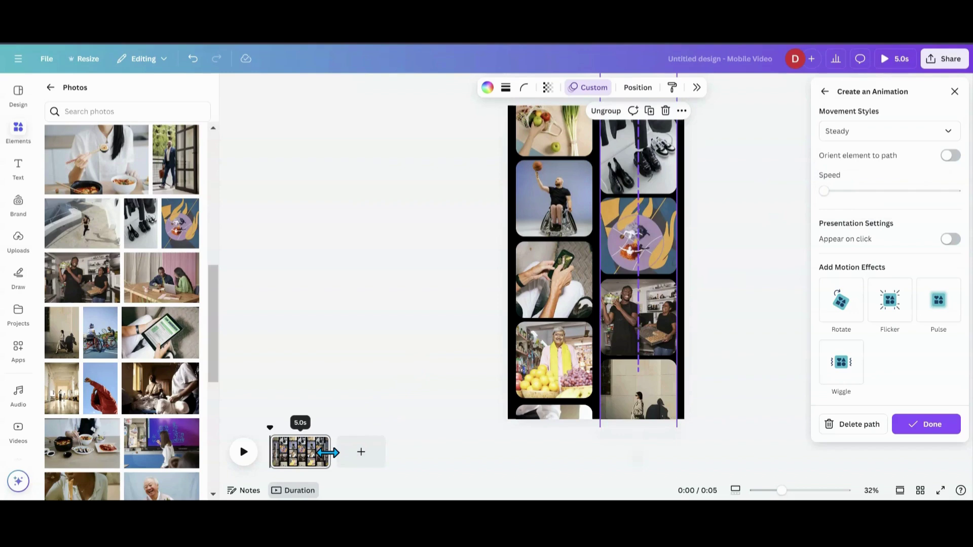
Extend the page to 13.0 seconds on the timeline and play the preview from the start
left_click_drag(333, 454, 427, 460)
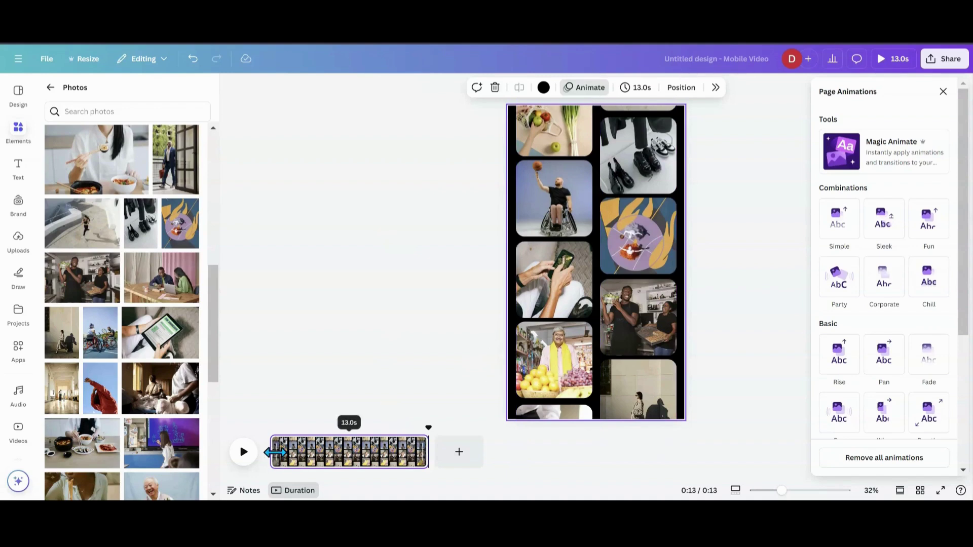
left_click(268, 452)
left_click(250, 460)
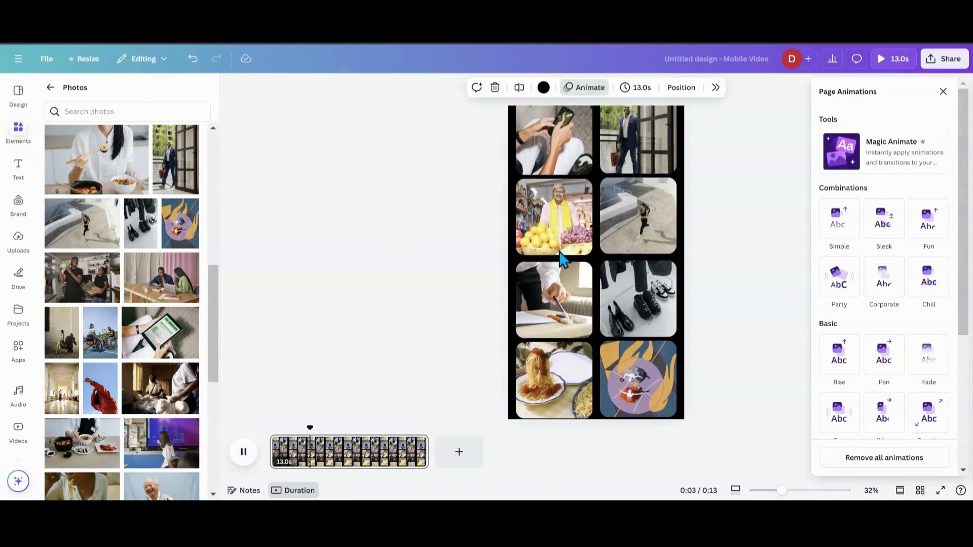
Slow the left photo column's custom scrolling animation by lowering its Speed slider
left_click(564, 260)
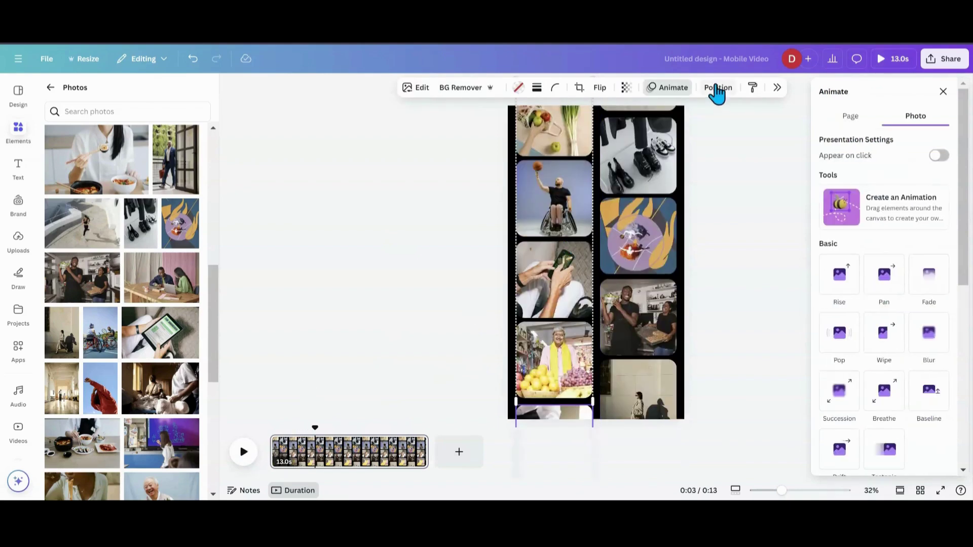
left_click(718, 88)
left_click(868, 217)
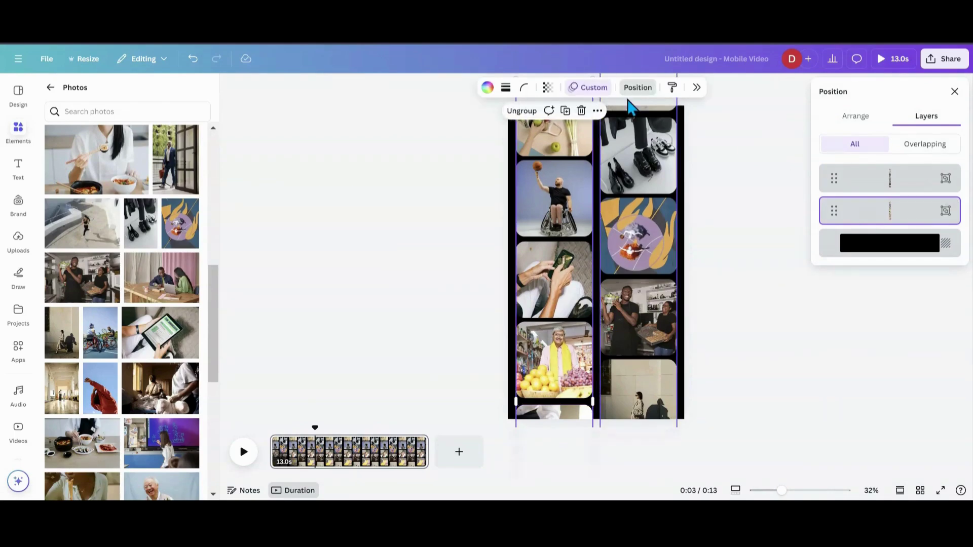
left_click(588, 88)
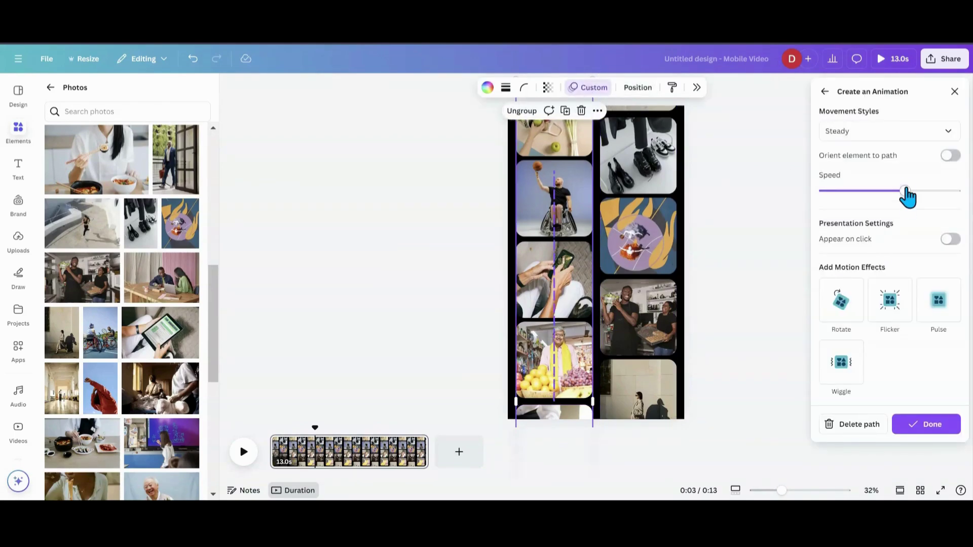
left_click_drag(907, 196, 851, 193)
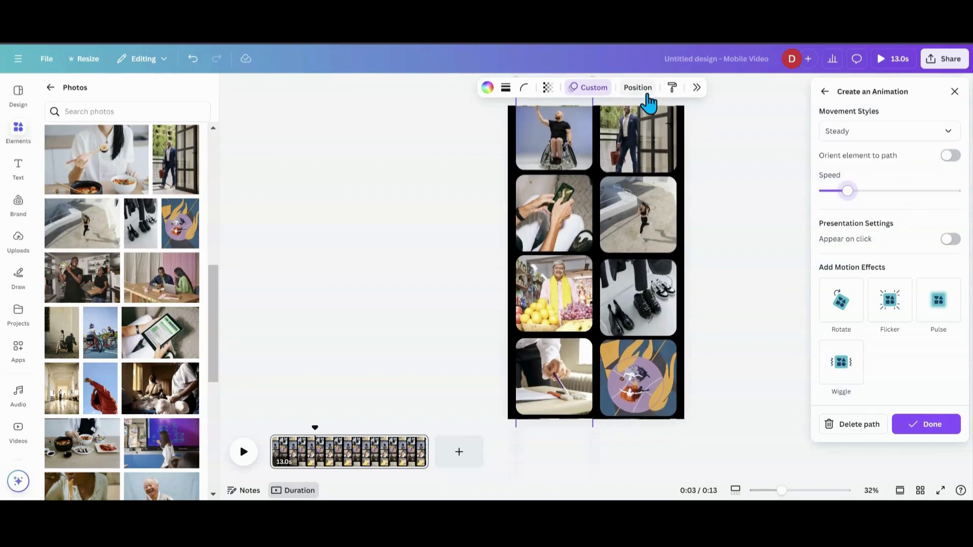
Lower the right photo column's custom animation speed and apply the settings
left_click(645, 90)
left_click(859, 195)
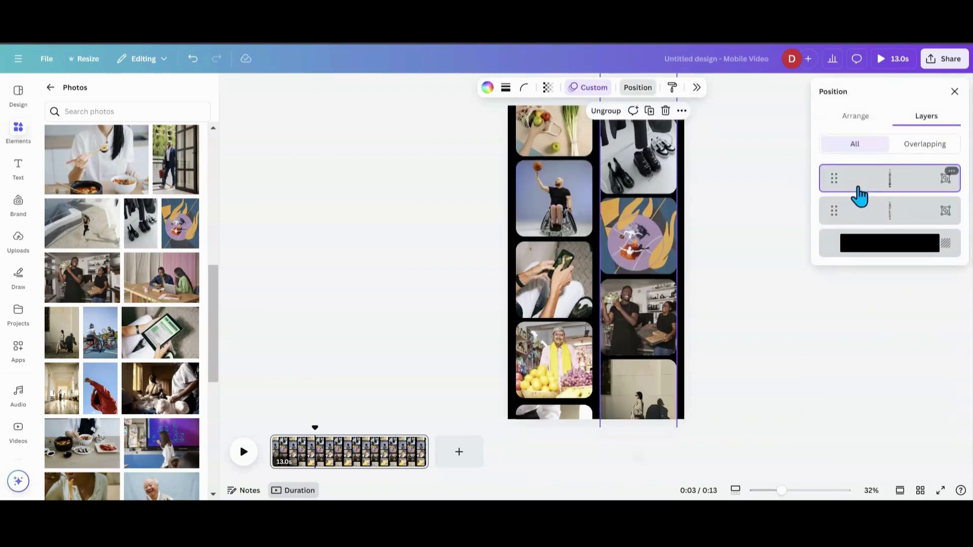
left_click(602, 91)
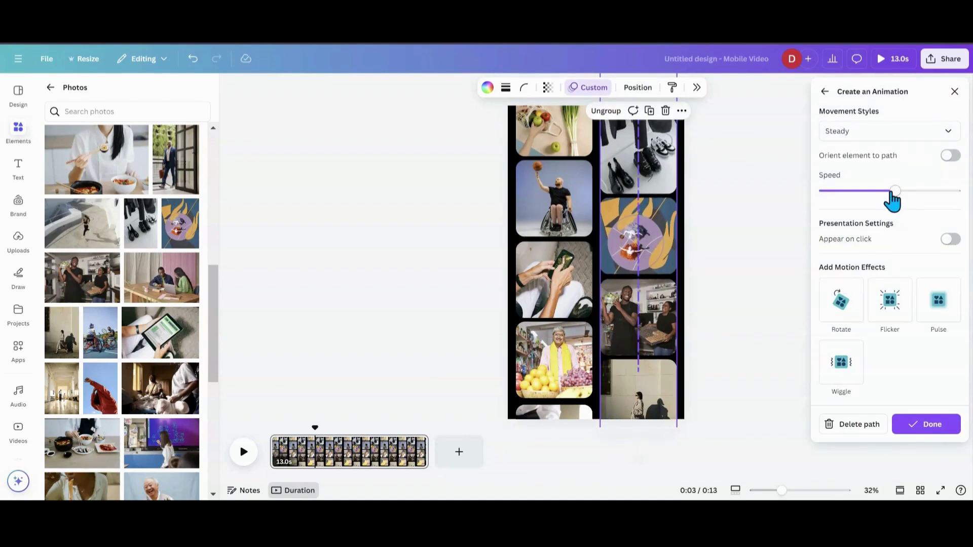
left_click_drag(892, 195, 861, 196)
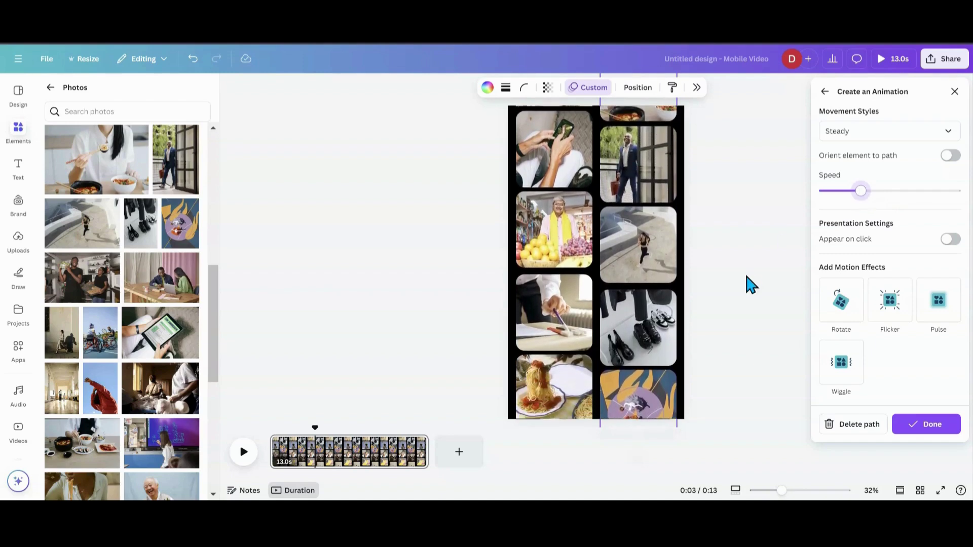
left_click(391, 323)
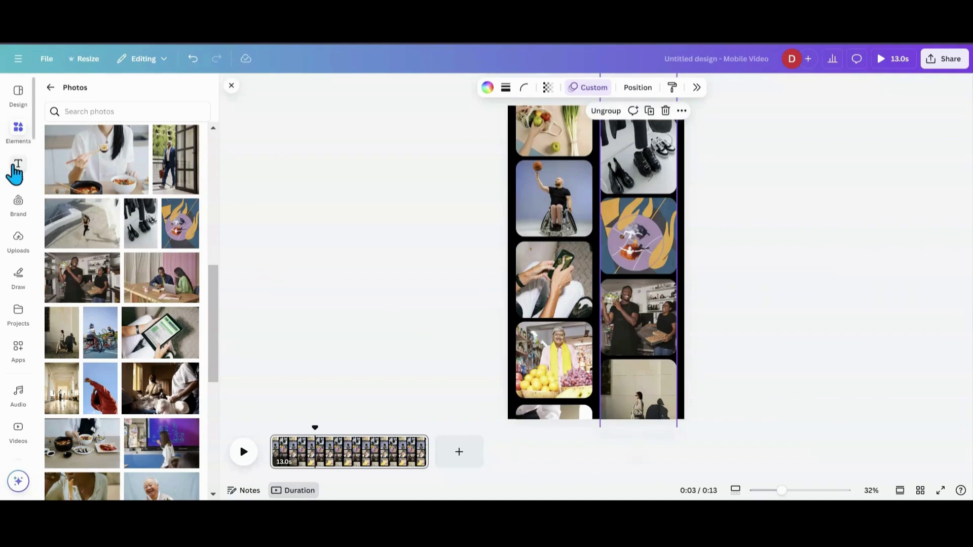
Add a rounded square shape from the Elements library to the page
left_click(17, 136)
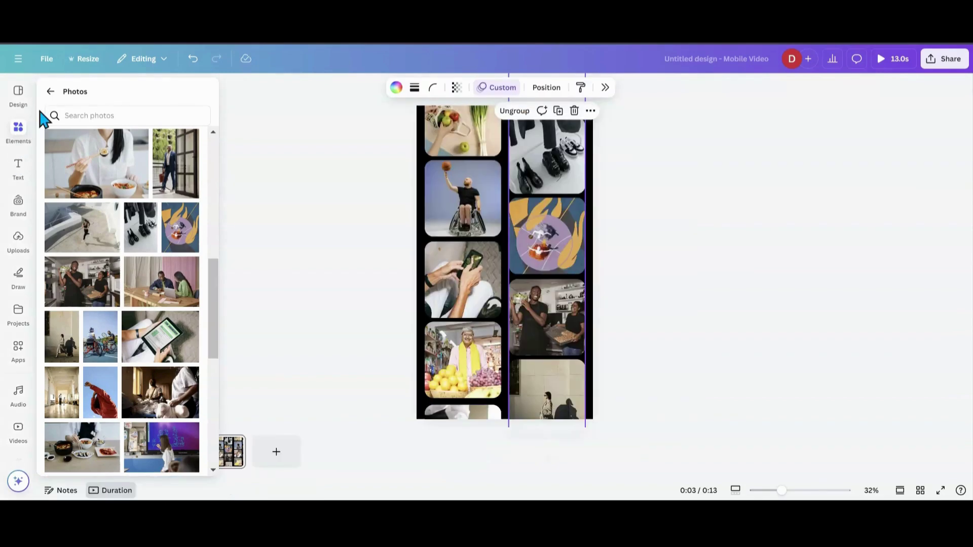
left_click(51, 98)
left_click(23, 248)
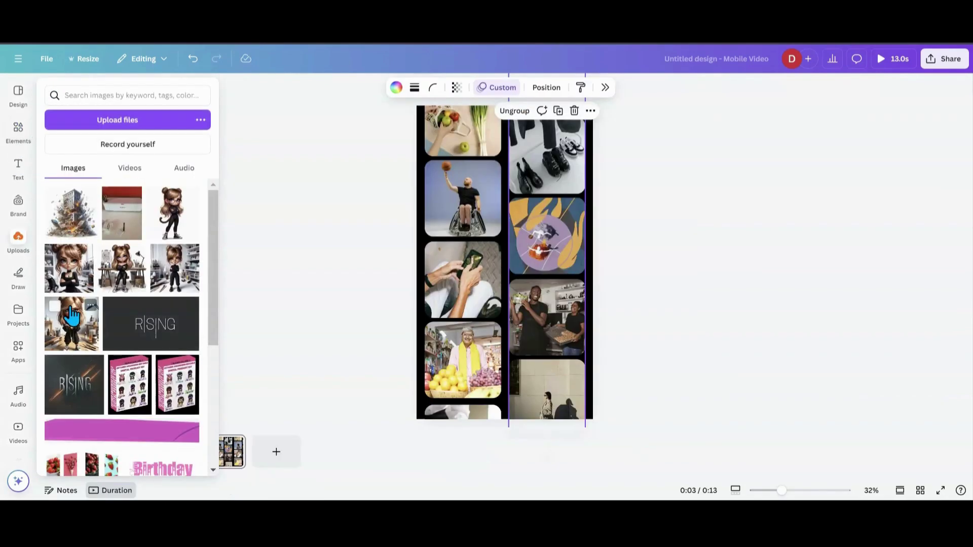
left_click(16, 137)
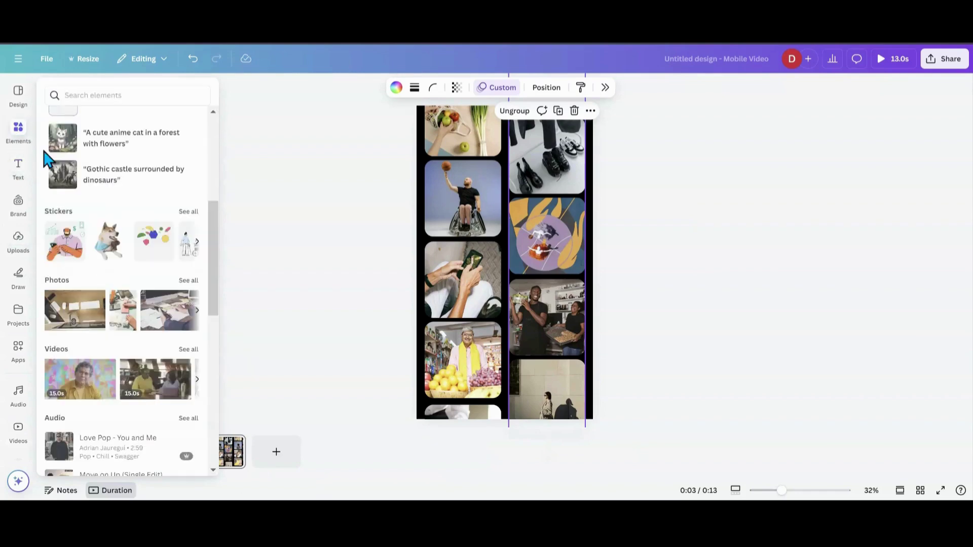
scroll(91, 234, "down", 4)
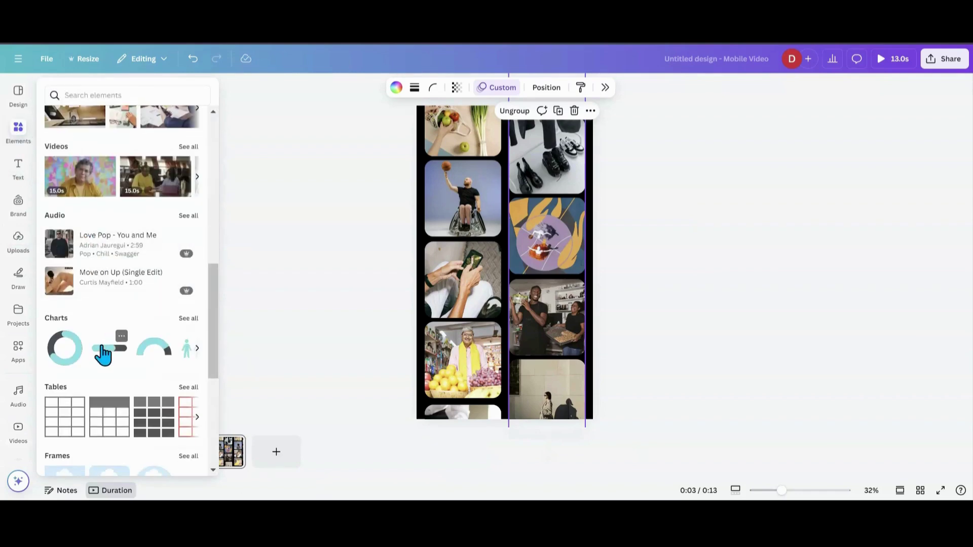
scroll(103, 355, "down", 4)
scroll(103, 354, "up", 8)
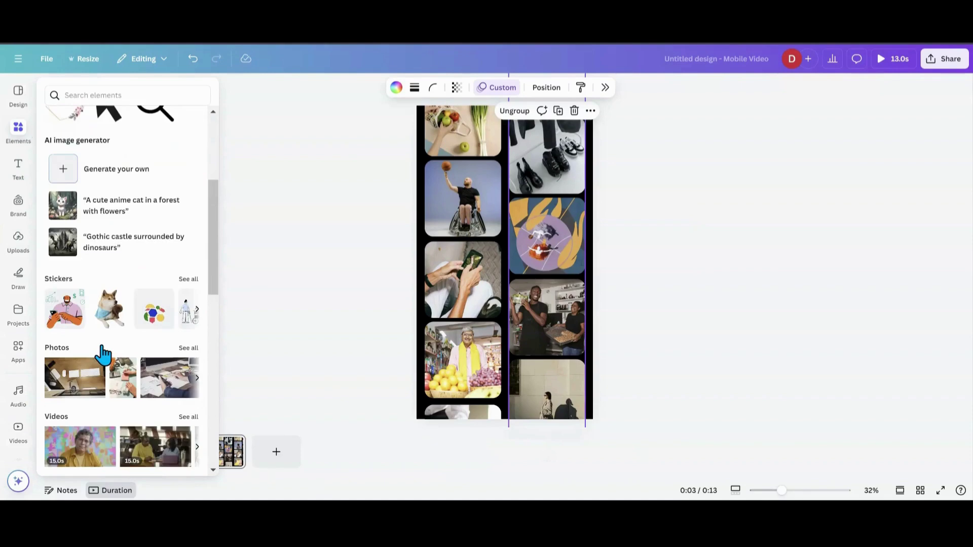
scroll(106, 334, "up", 3)
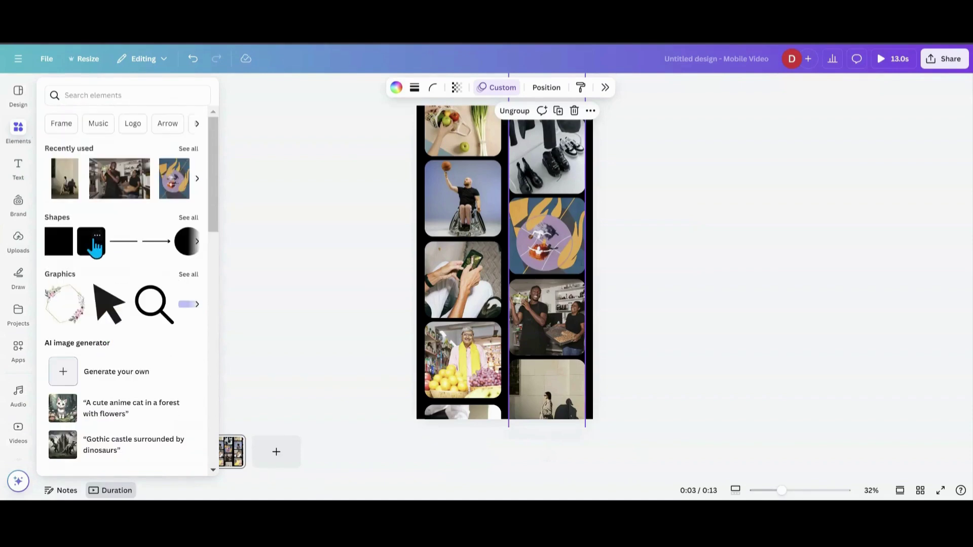
left_click(97, 236)
left_click(91, 256)
left_click(91, 256)
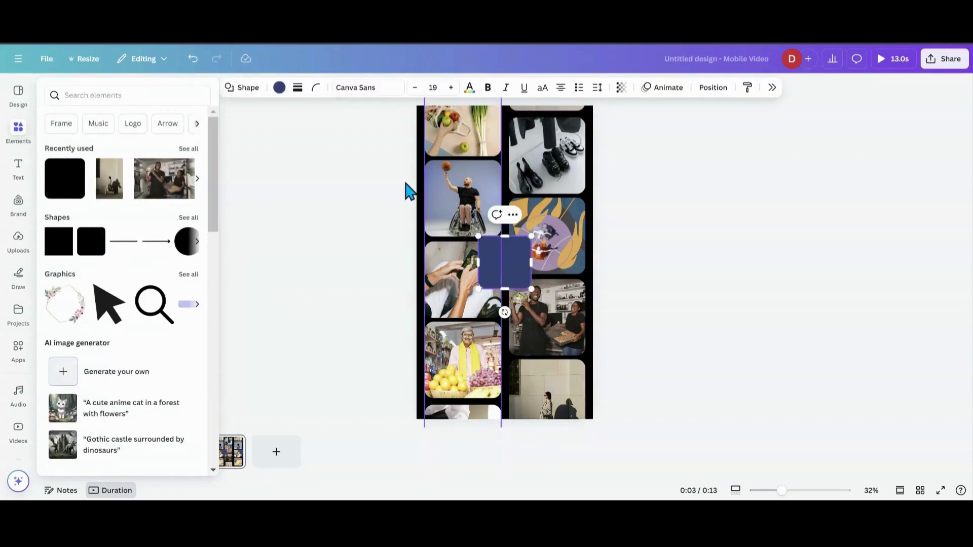
Color the square black and stretch it wide across both photo columns
left_click(281, 90)
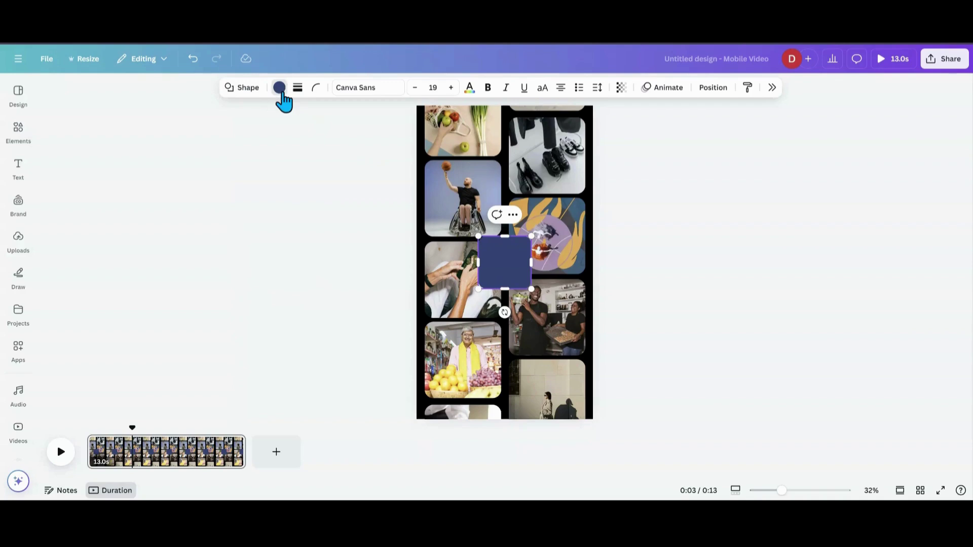
left_click(279, 88)
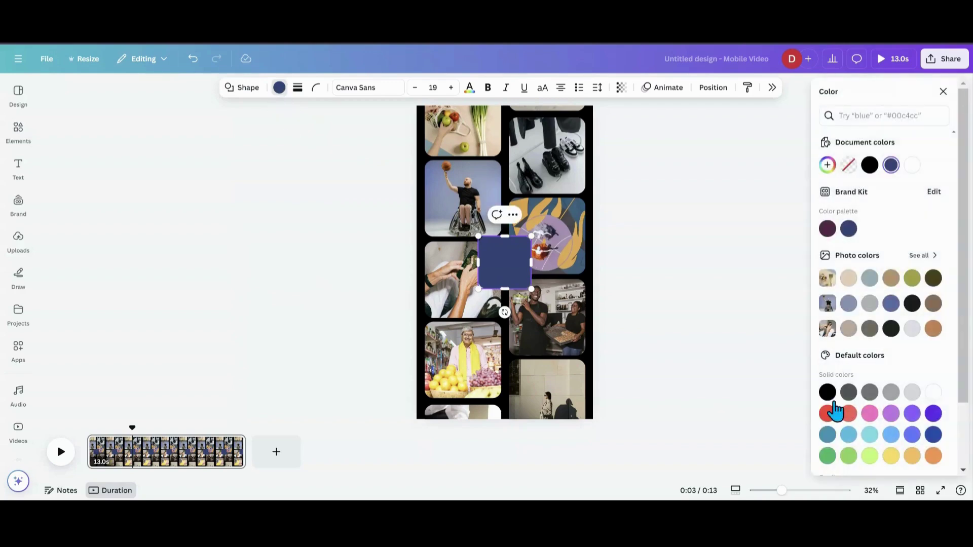
left_click(827, 393)
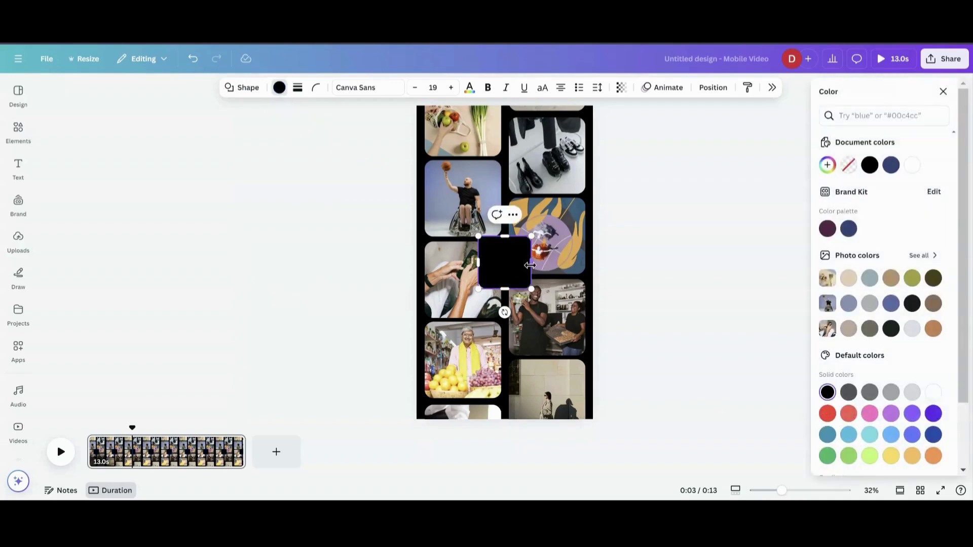
left_click_drag(530, 265, 575, 265)
left_click_drag(477, 260, 449, 262)
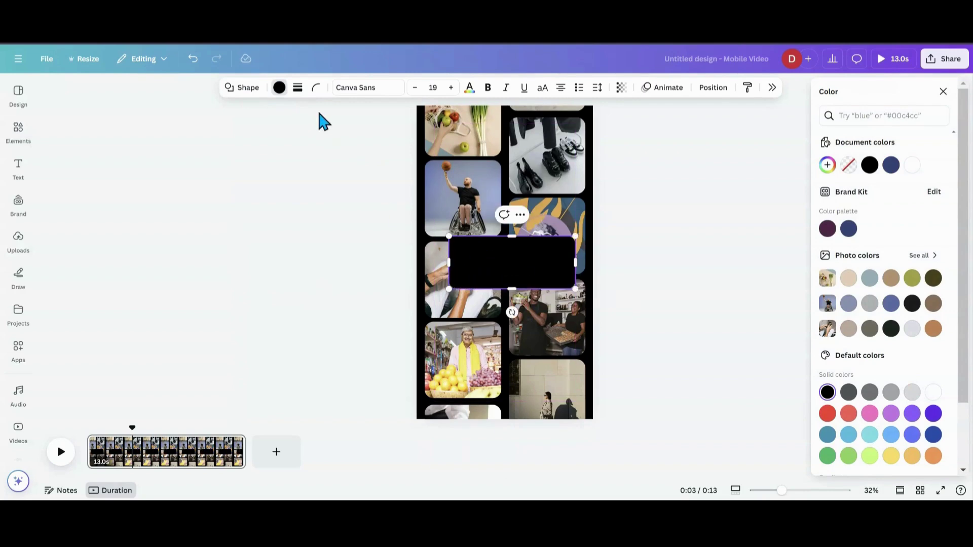
Flatten the shape into a thin bar and set its corner rounding to 71
left_click(316, 88)
left_click_drag(311, 130, 266, 145)
left_click_drag(509, 287, 507, 254)
left_click(317, 89)
left_click_drag(266, 143, 323, 150)
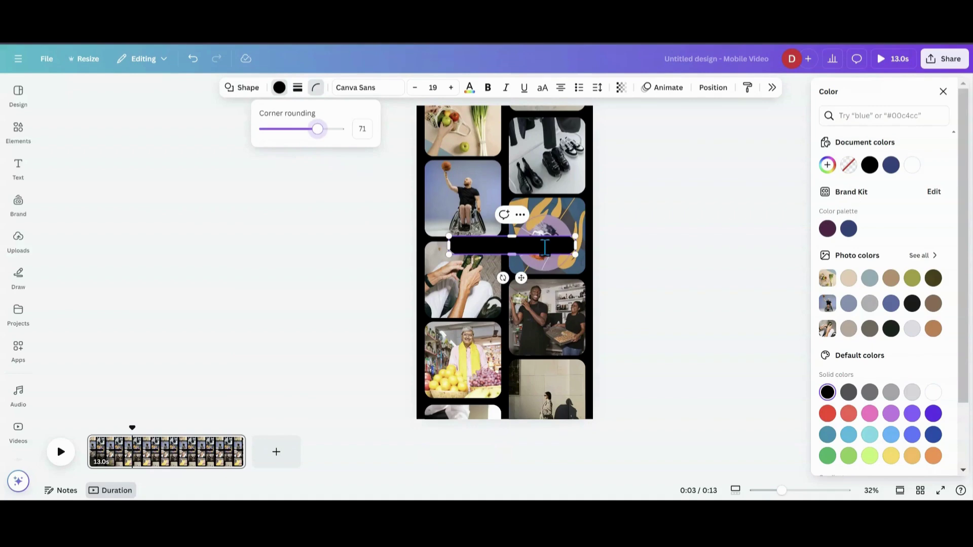
left_click(22, 133)
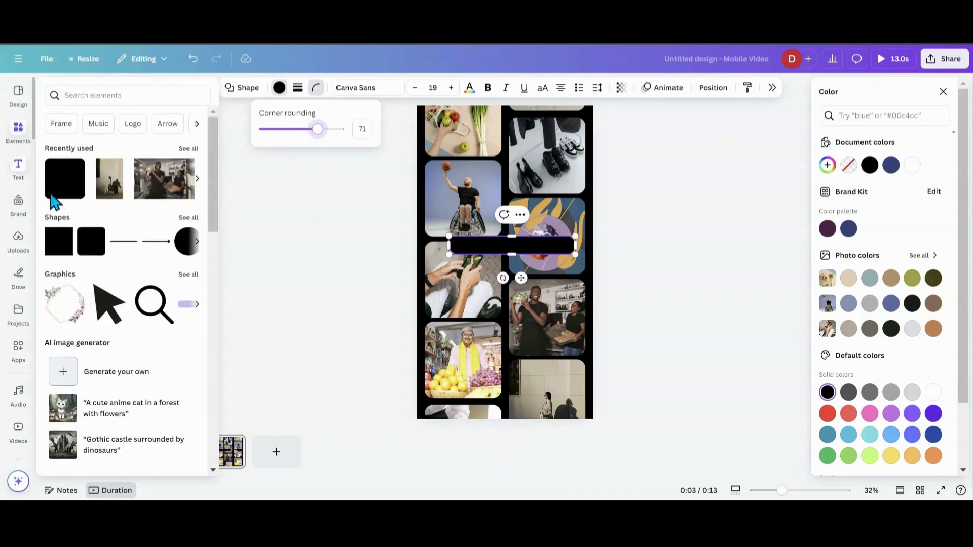
Add the magnifier graphic, color it white, and shrink it onto the bar's left end
left_click(143, 313)
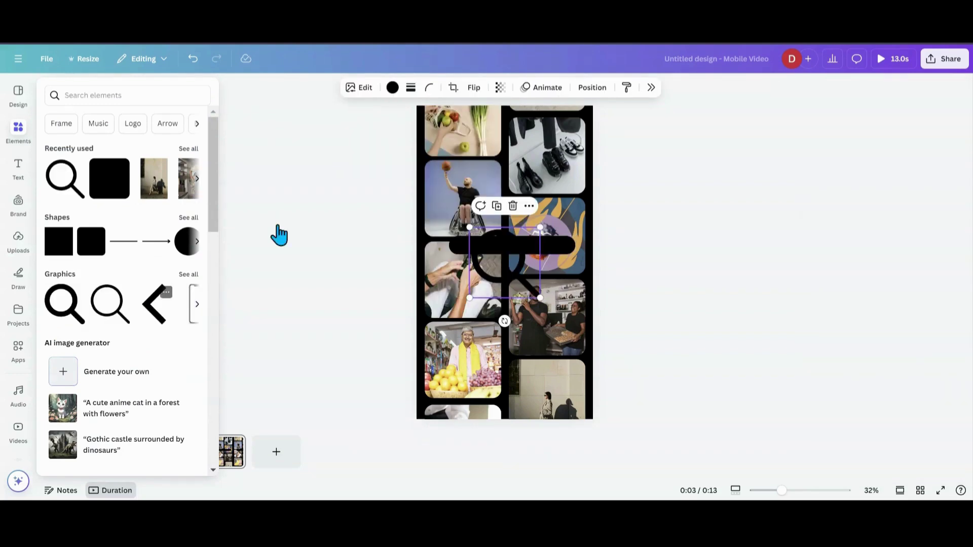
left_click(390, 94)
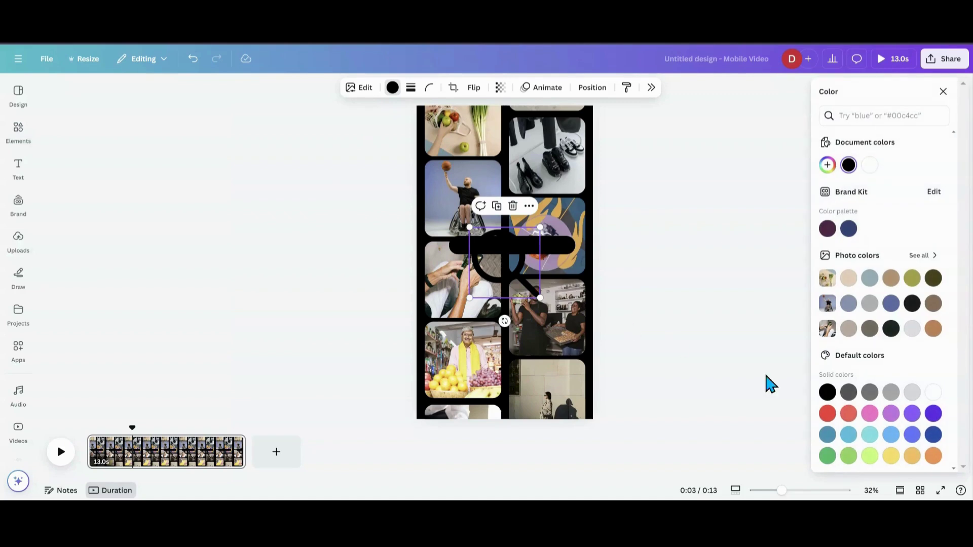
left_click(934, 394)
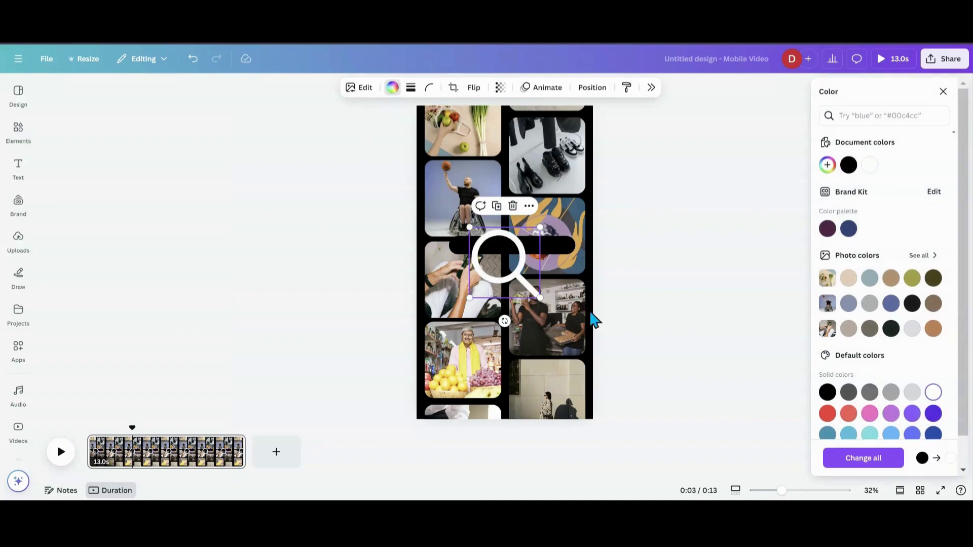
left_click_drag(540, 298, 473, 272)
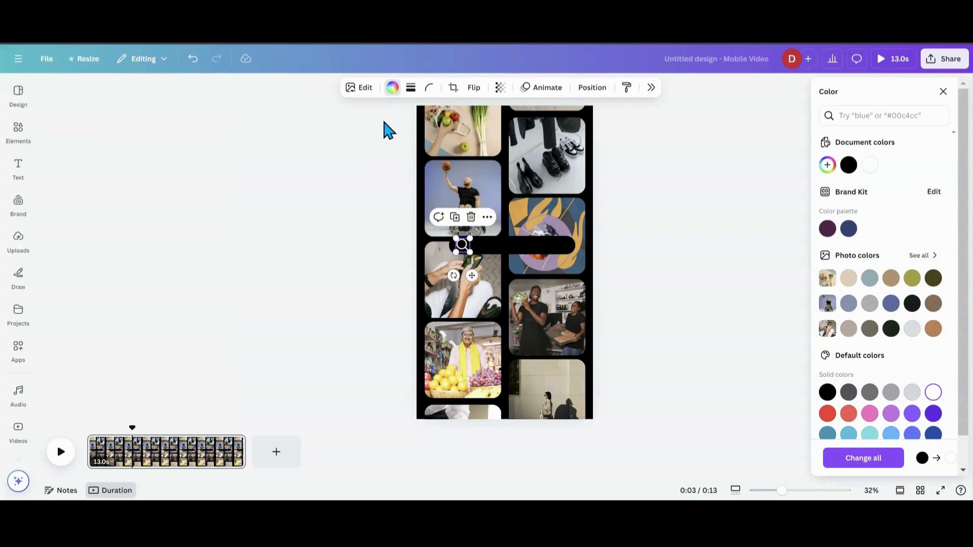
Add a one-line body text box as white VLOG text and move it onto the black bar
left_click(19, 168)
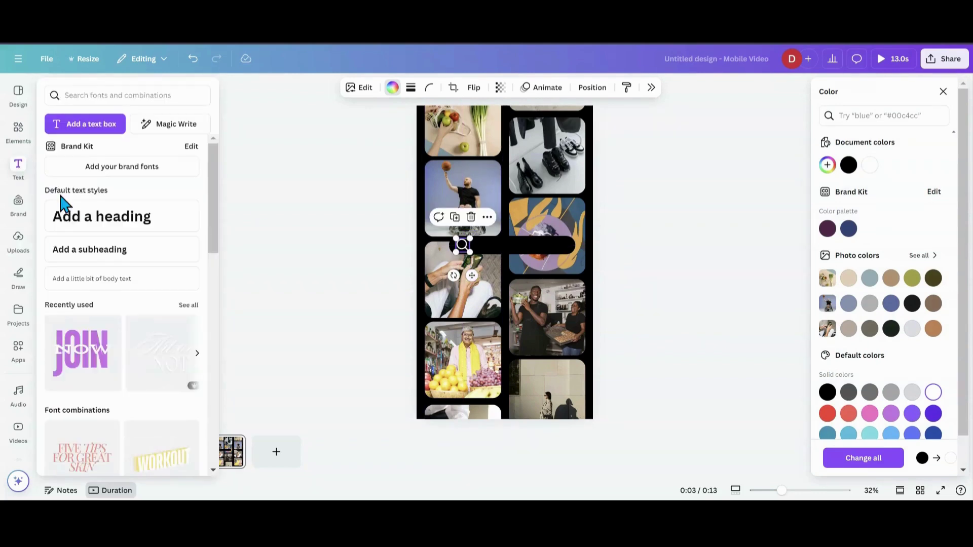
left_click(83, 282)
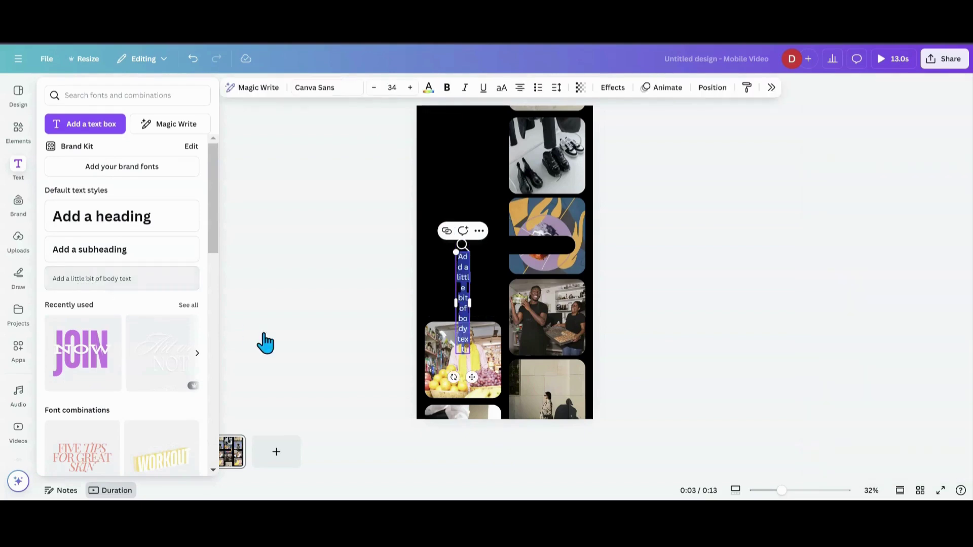
left_click_drag(474, 306, 555, 307)
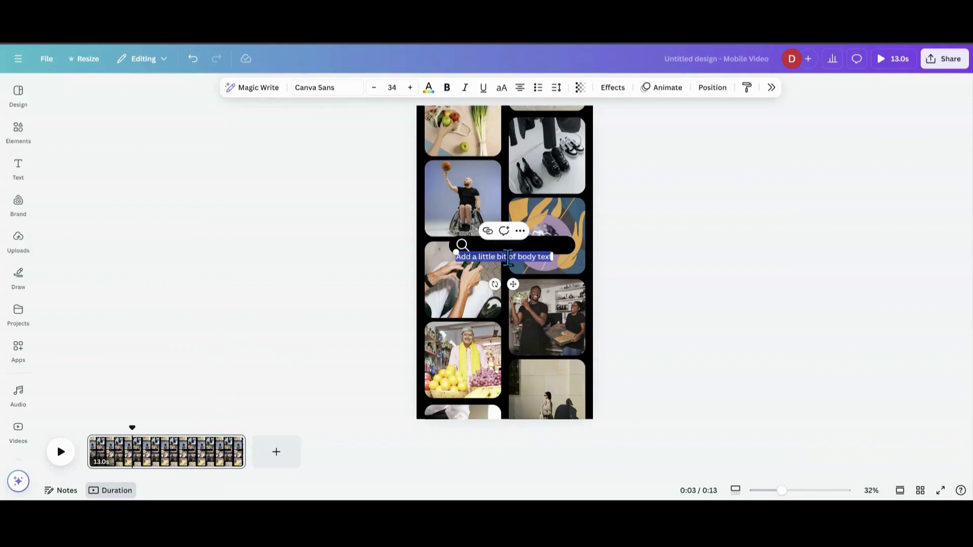
left_click(508, 257)
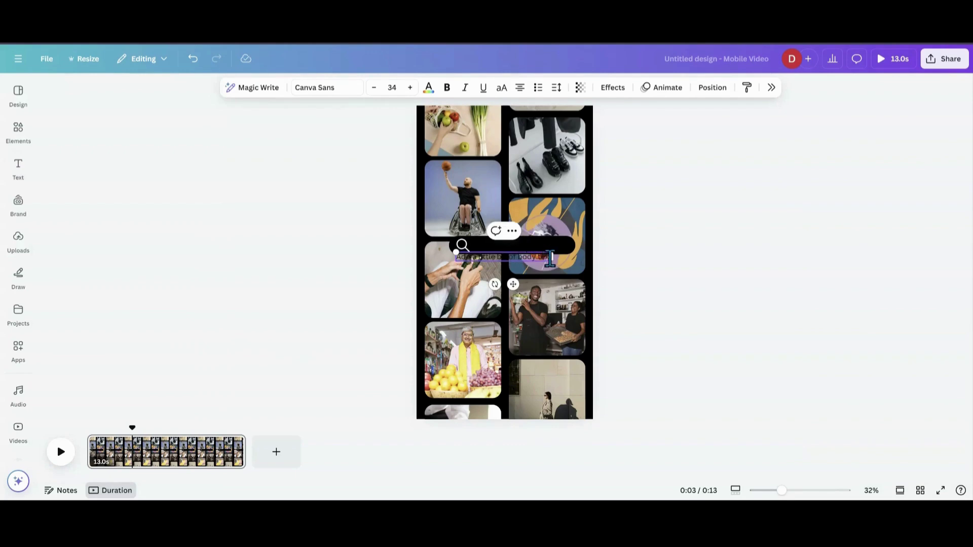
left_click_drag(547, 257, 455, 256)
key("BackSpace")
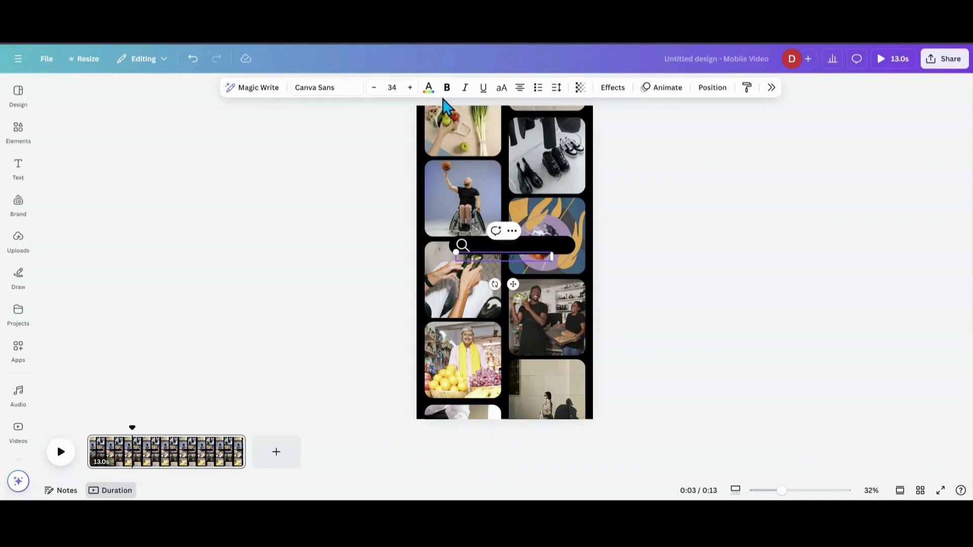
left_click(428, 88)
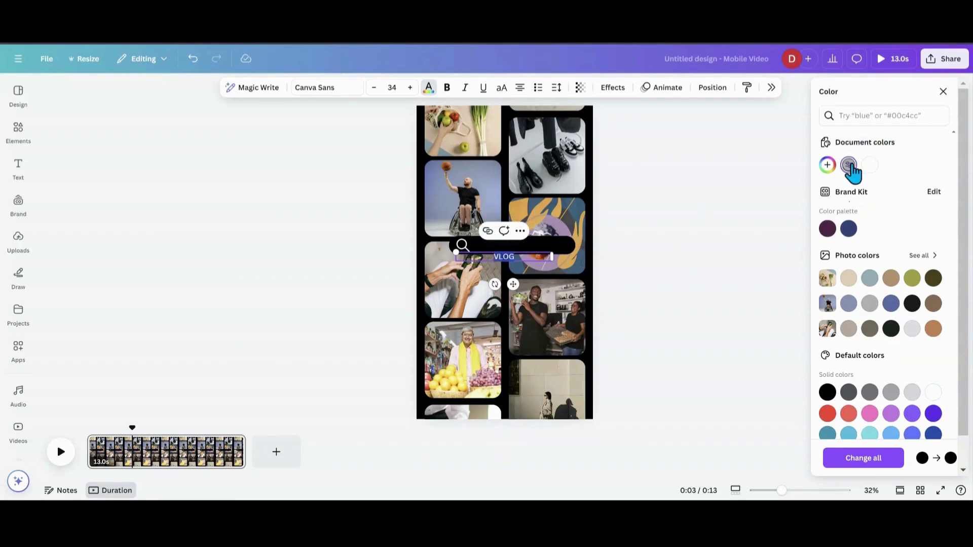
left_click_drag(513, 284, 496, 271)
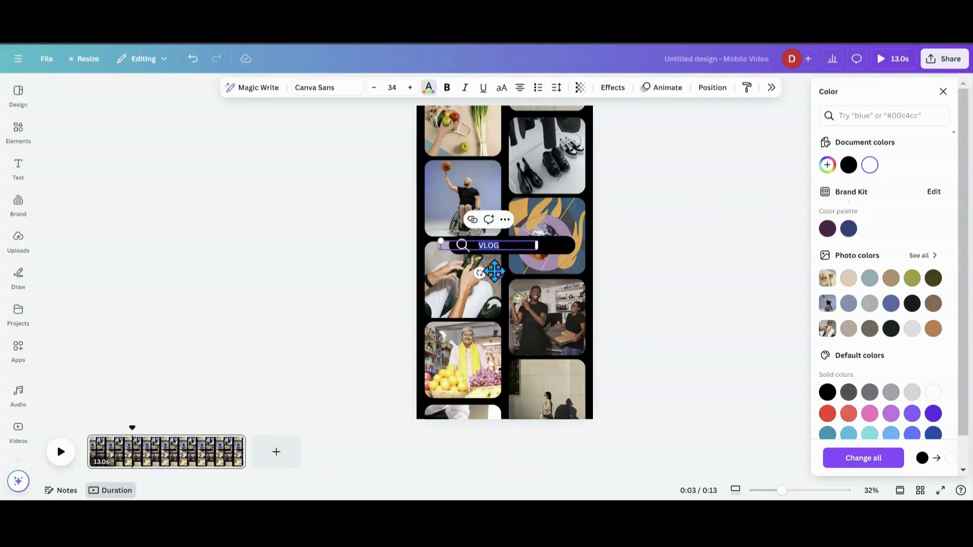
Give the black VLOG bar a solid white border of weight 5
left_click(557, 253)
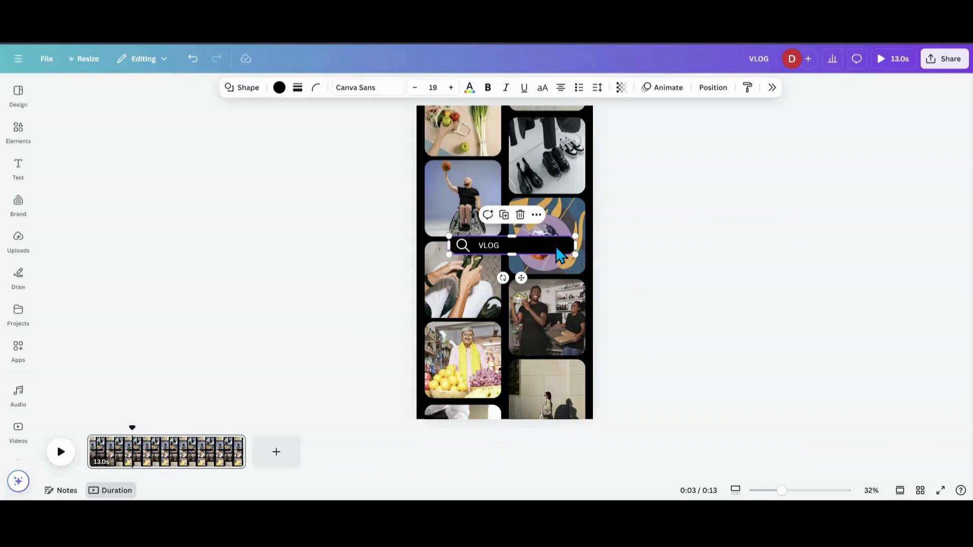
left_click(298, 88)
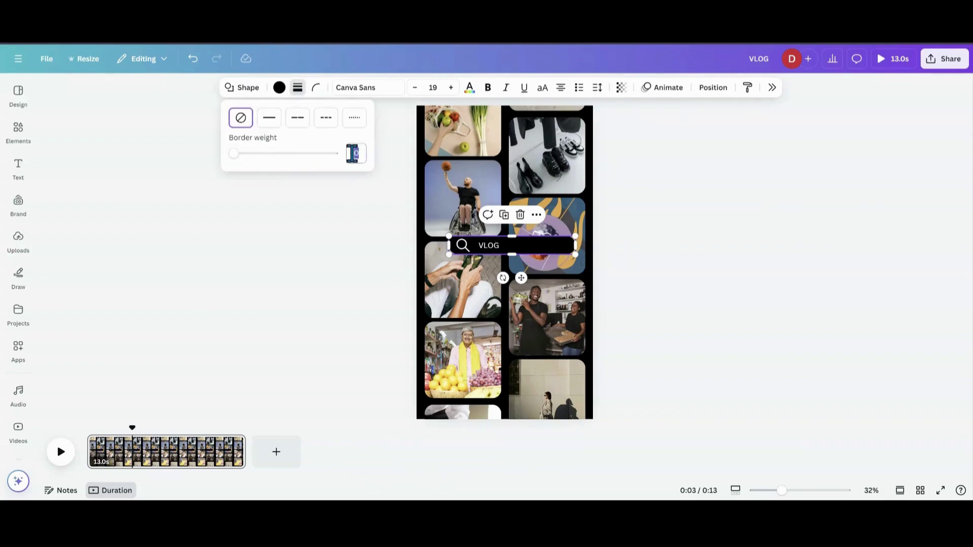
left_click(269, 117)
left_click(288, 88)
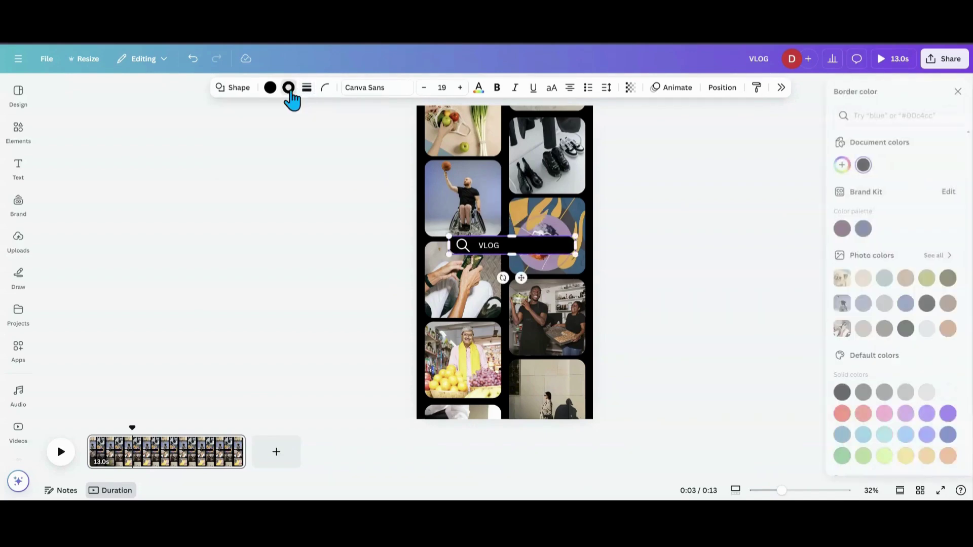
left_click(932, 397)
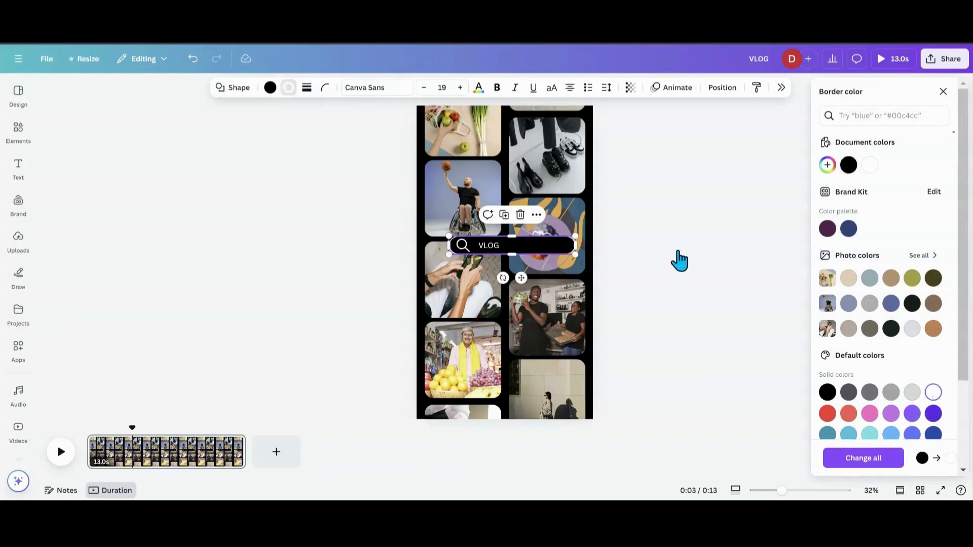
left_click(684, 261)
Select the VLOG text, magnifier and pill layers together and nudge them slightly lower
left_click(668, 257)
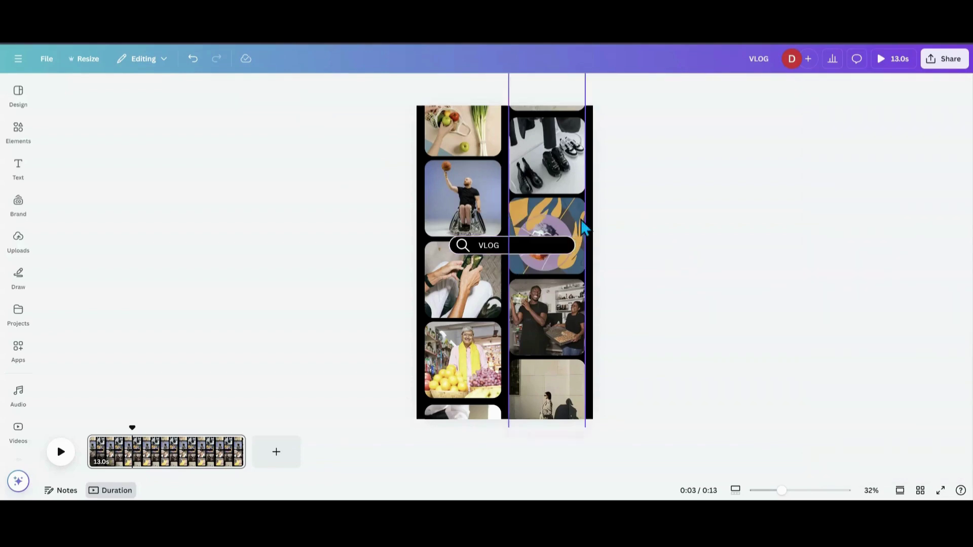
left_click(582, 201)
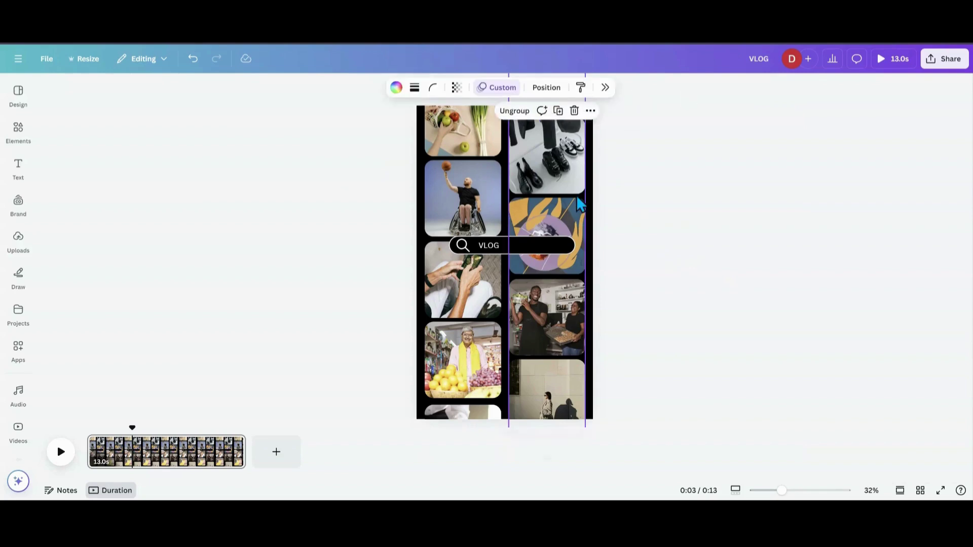
left_click(547, 88)
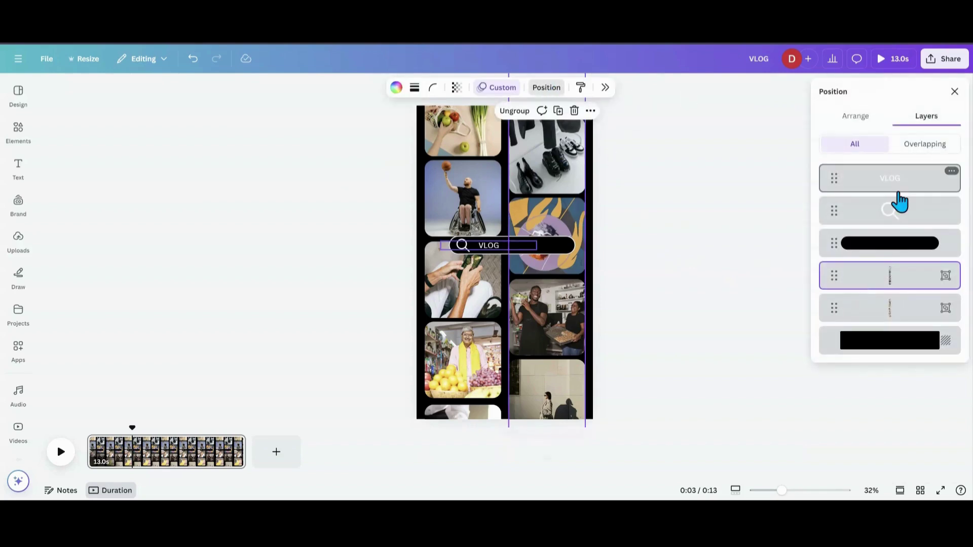
left_click(898, 190)
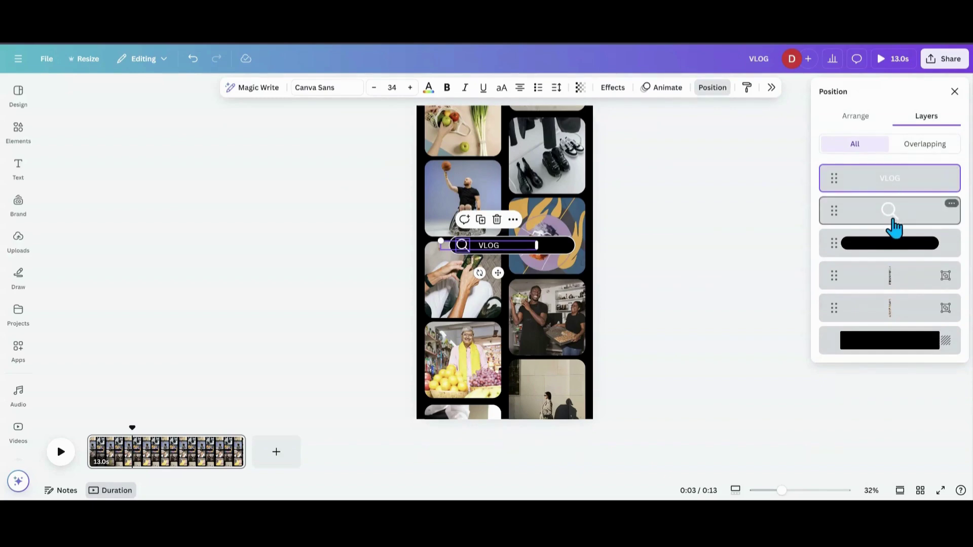
left_click(893, 226, "shift")
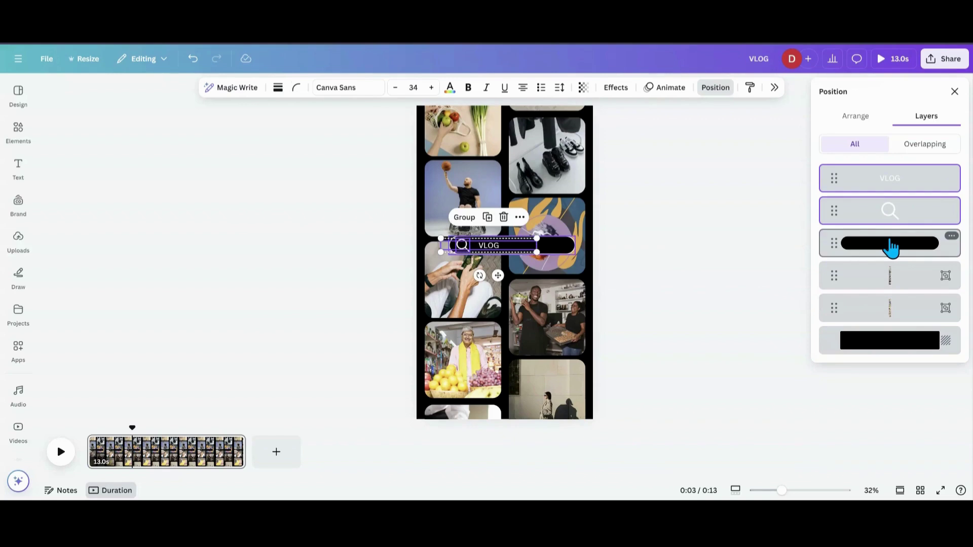
left_click(891, 248, "shift")
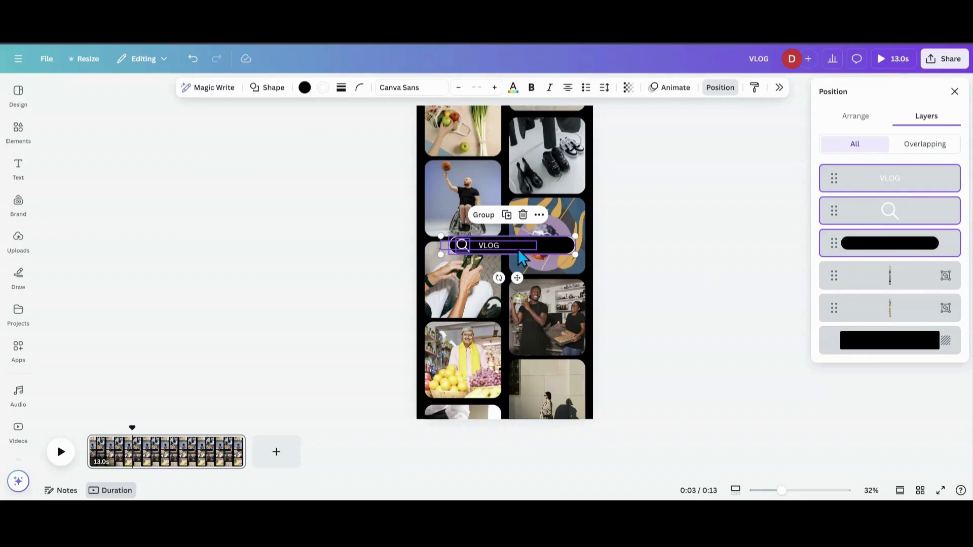
left_click_drag(522, 259, 518, 263)
left_click(311, 293)
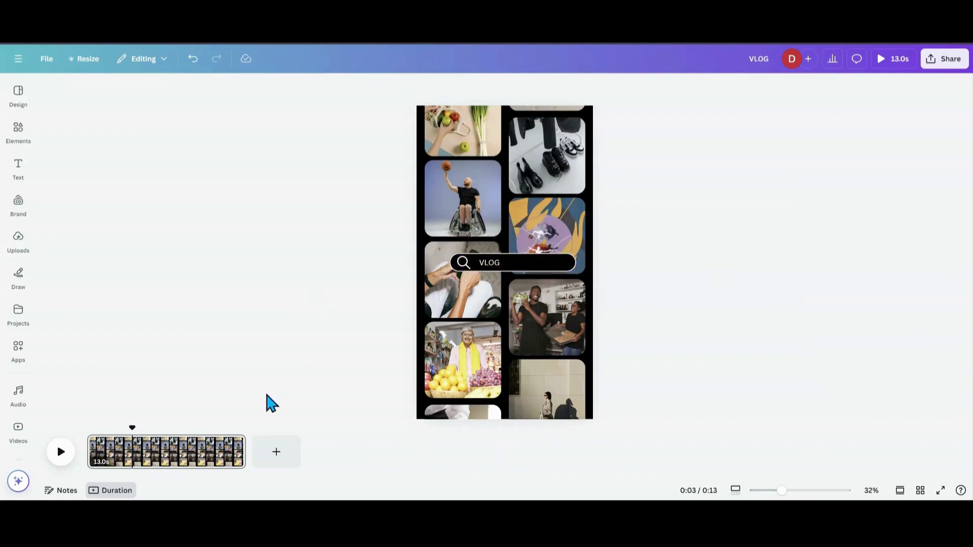
Rewind the reel to 0:00 and play it to watch the columns scroll
left_click(84, 454)
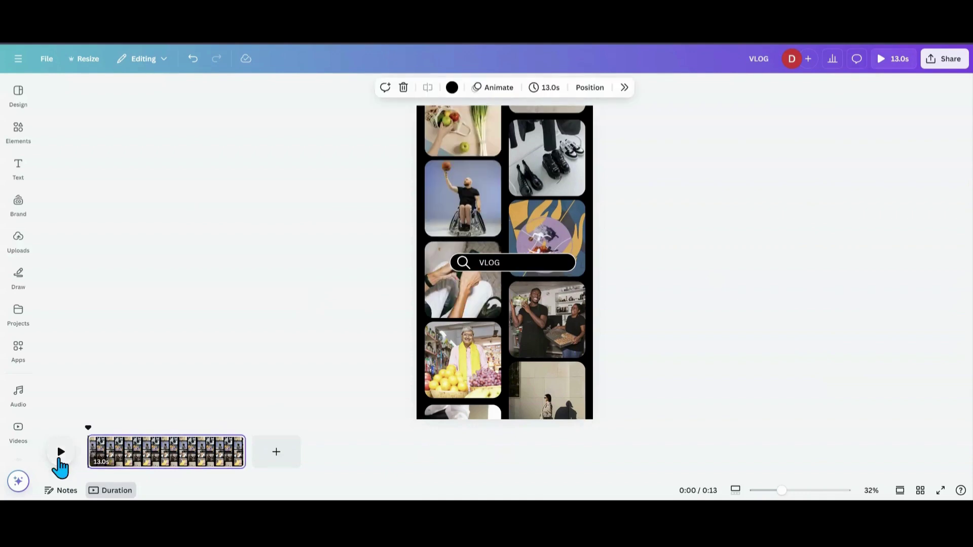
left_click(60, 458)
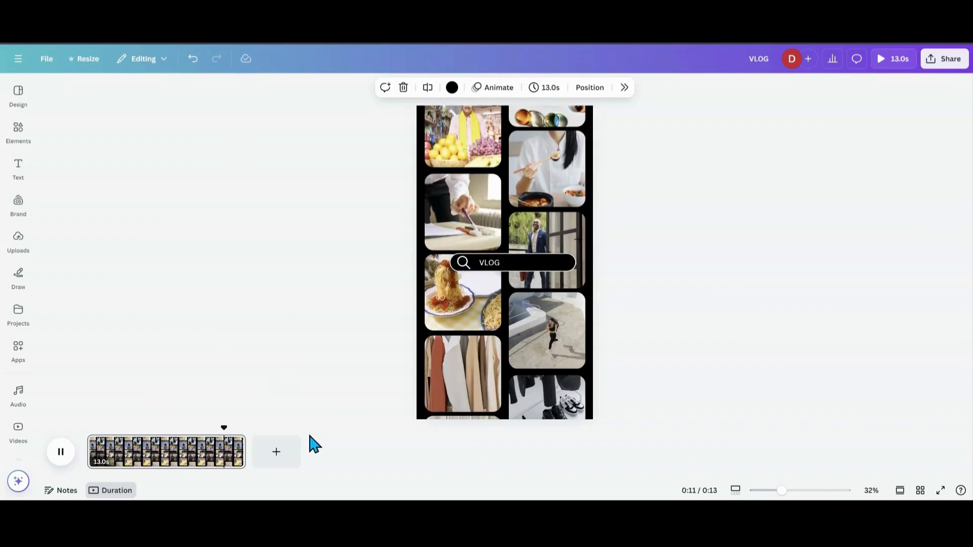
Add a new page and place the uploaded 15.2s collage video on it
left_click(273, 463)
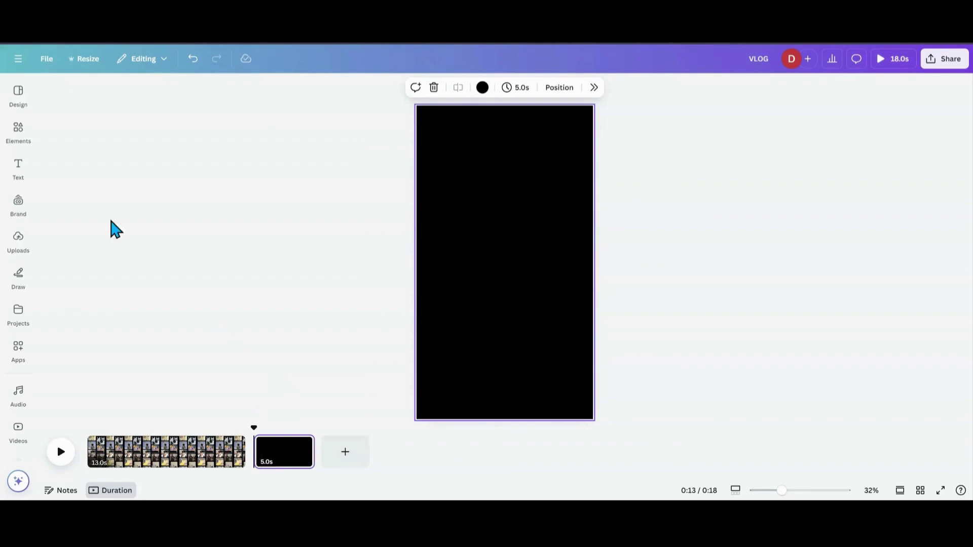
left_click(21, 203)
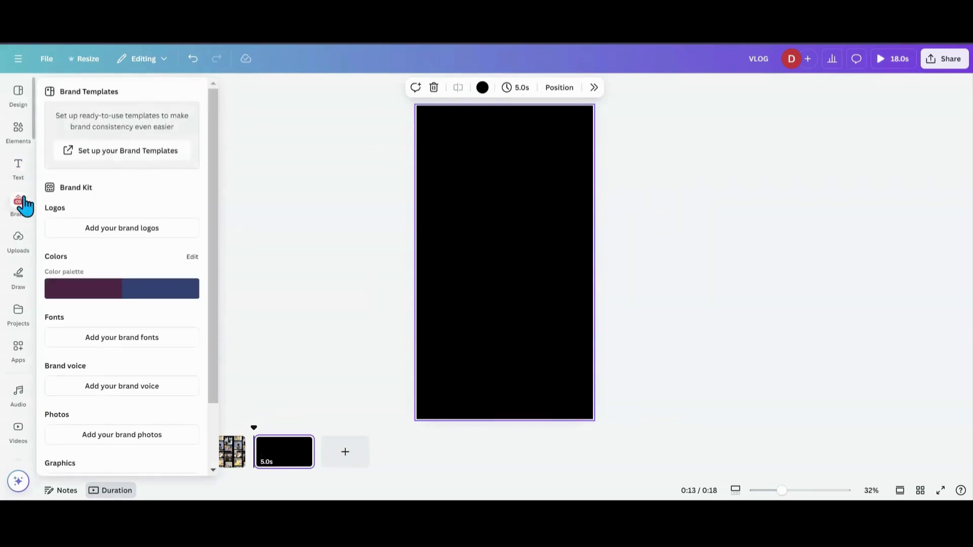
left_click(15, 239)
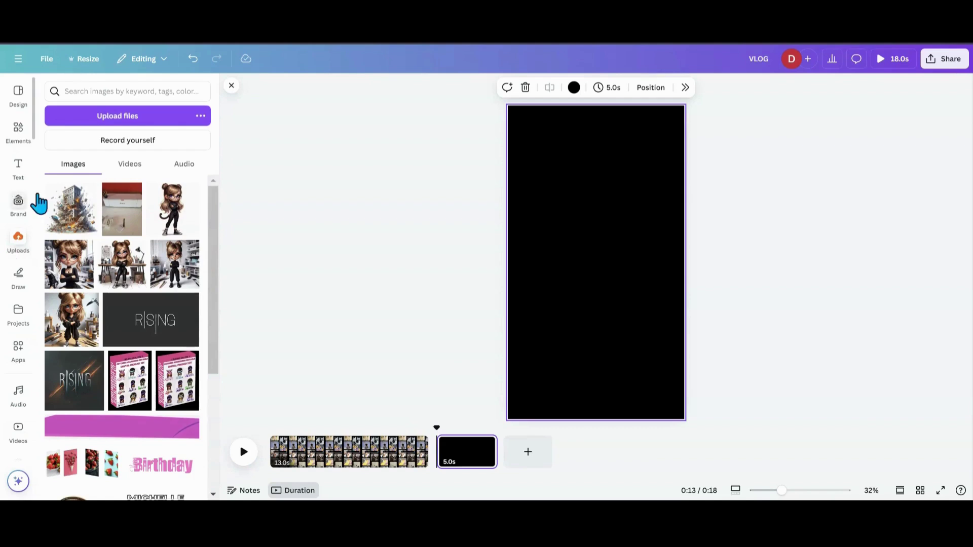
left_click(124, 167)
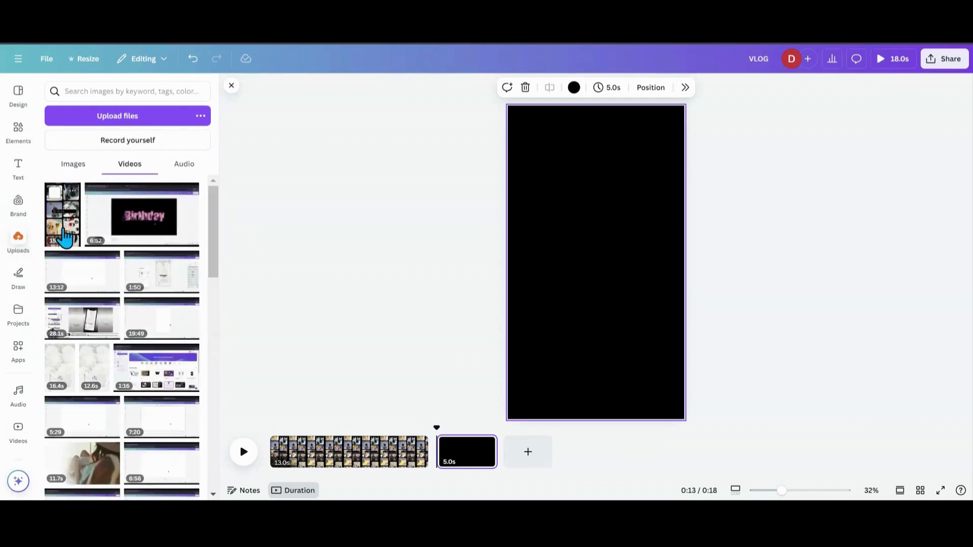
left_click(64, 234)
left_click(620, 115)
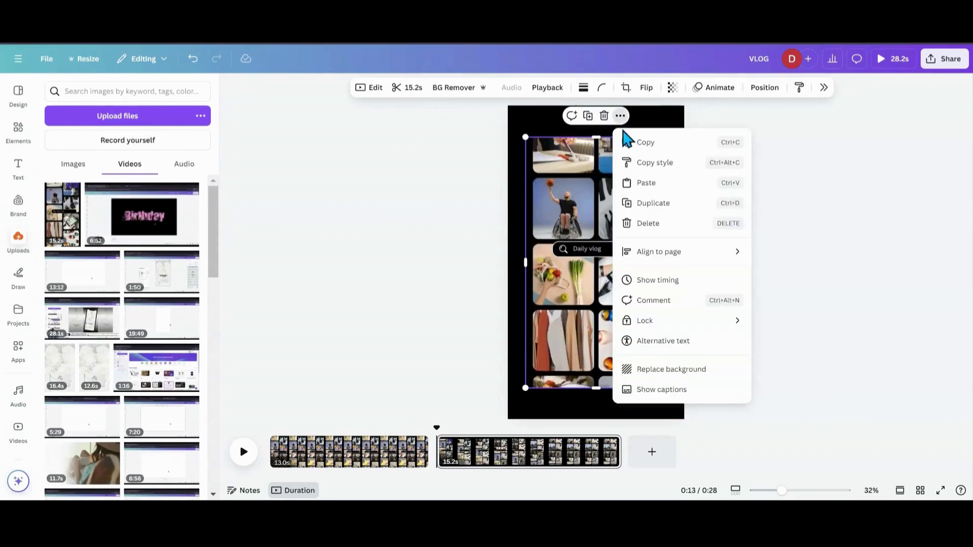
Set the collage video as Page 2's full background and preview its playback from 0:18
left_click(677, 370)
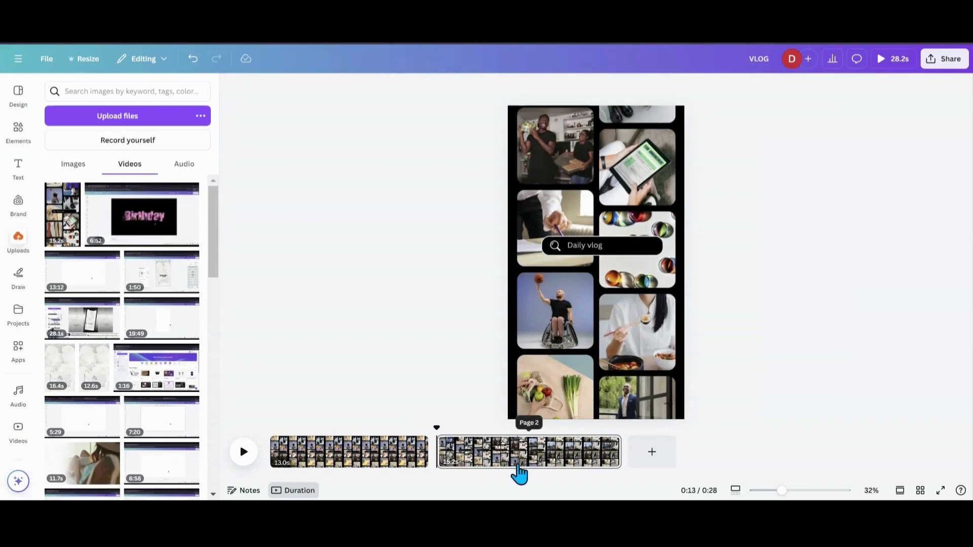
left_click(512, 464)
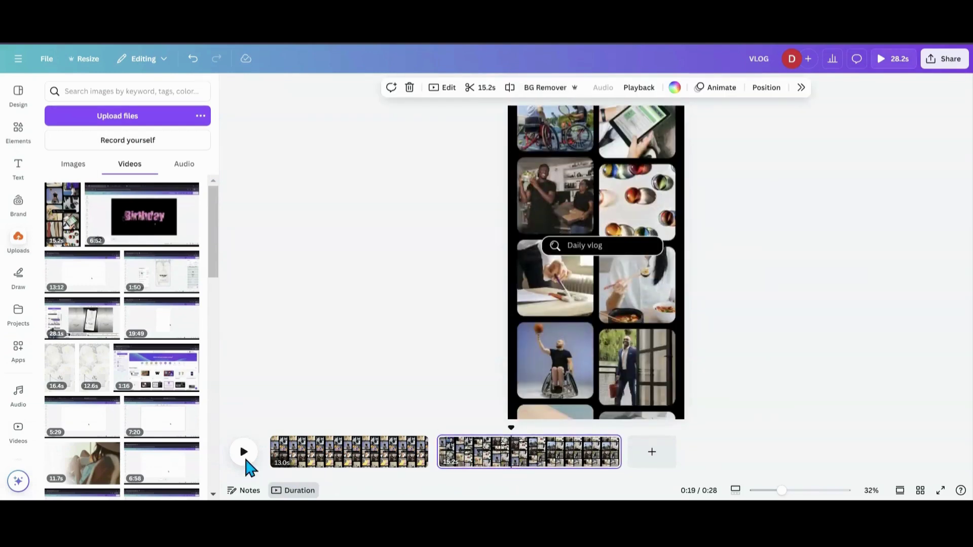
left_click(244, 458)
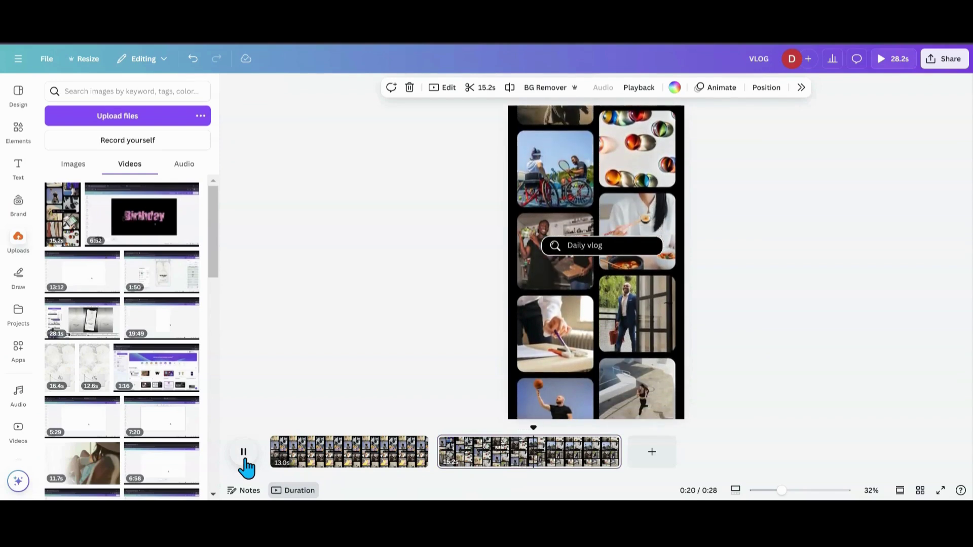
left_click(244, 458)
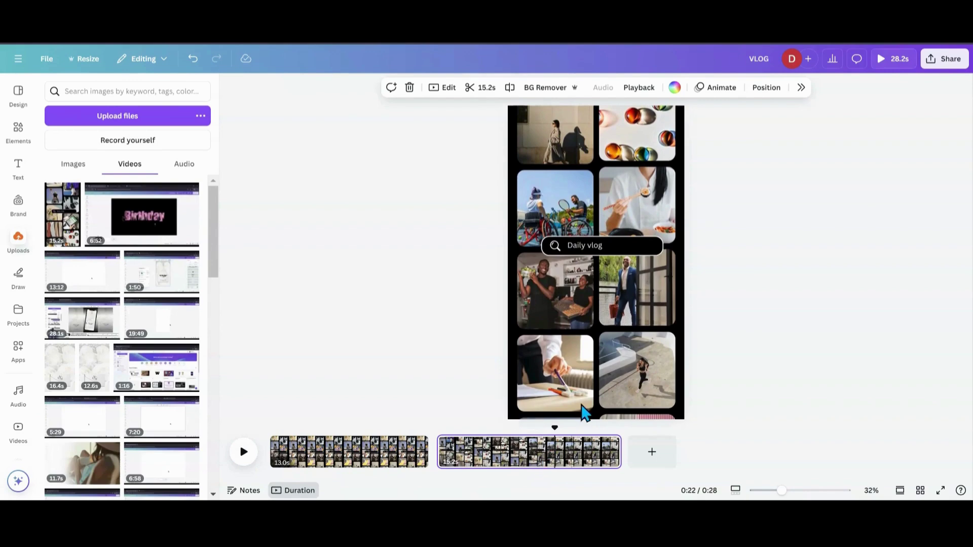
left_click(240, 458)
left_click(240, 459)
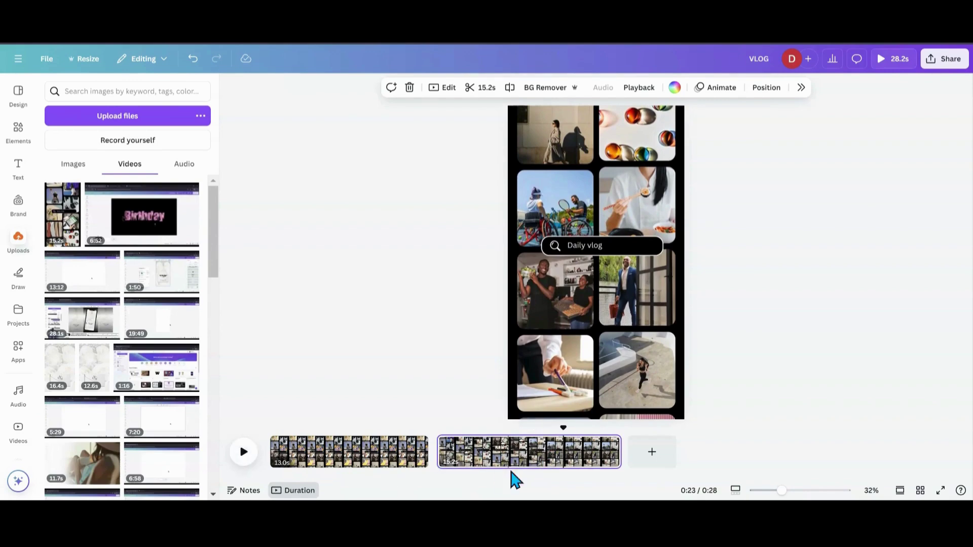
left_click(524, 468)
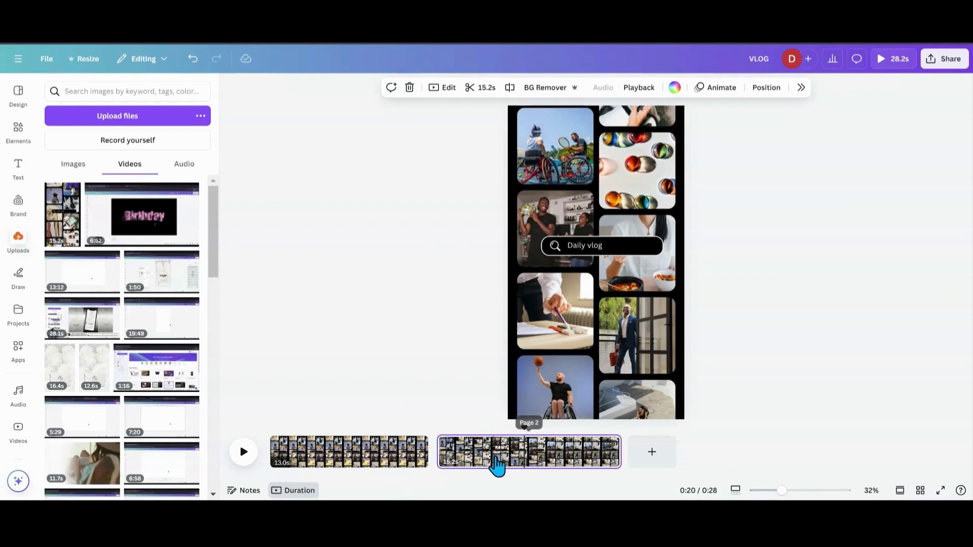
left_click(504, 458)
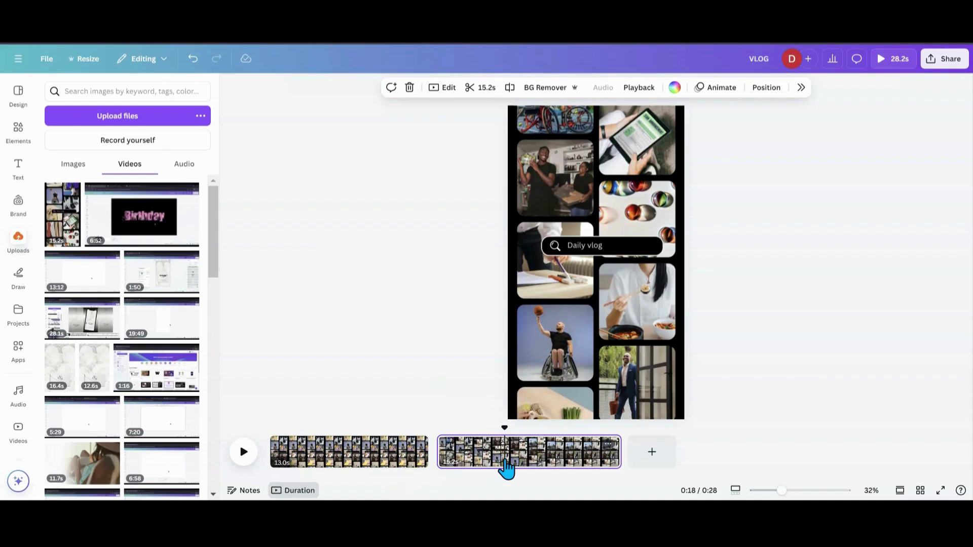
left_click(243, 455)
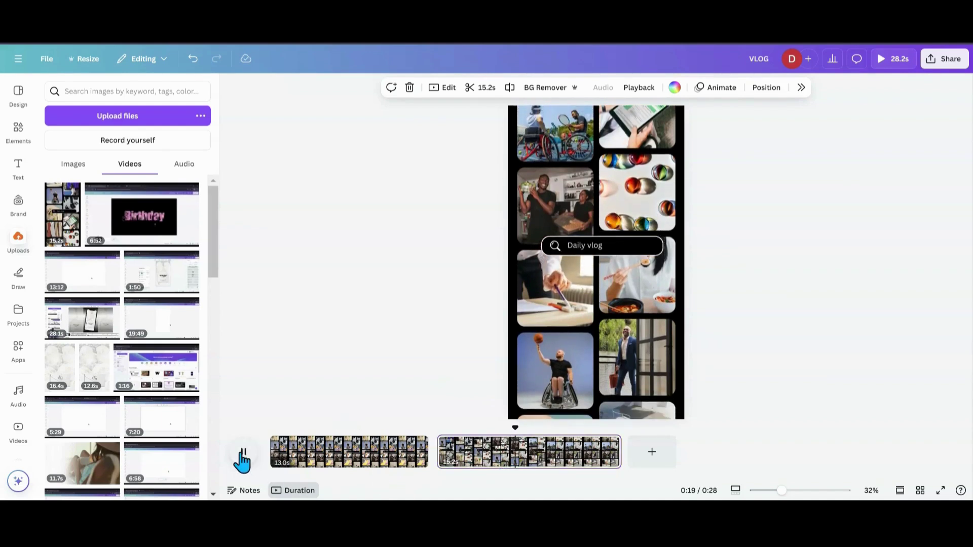
left_click(242, 456)
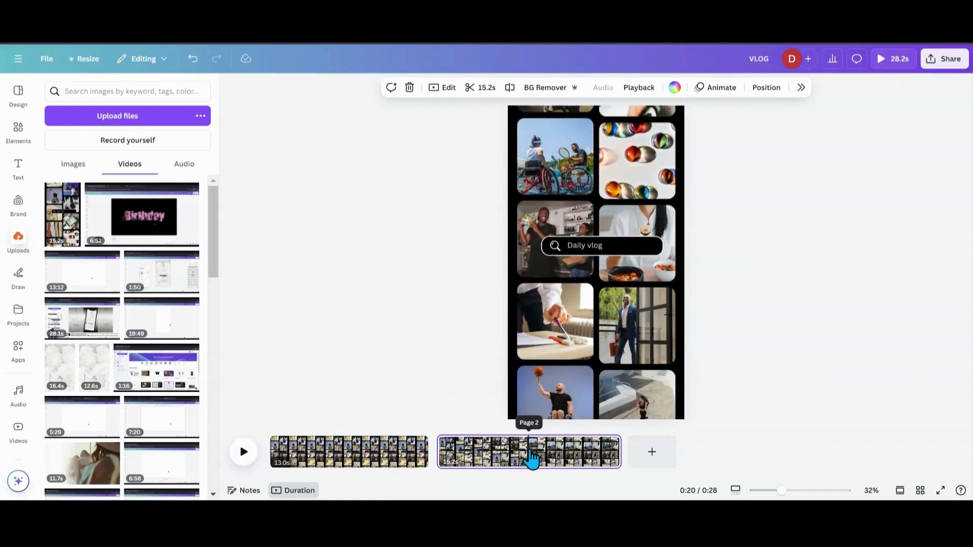
Split Page 2 at the playhead, delete the leftover 7.6-second third page, and replay the reel
right_click(531, 458)
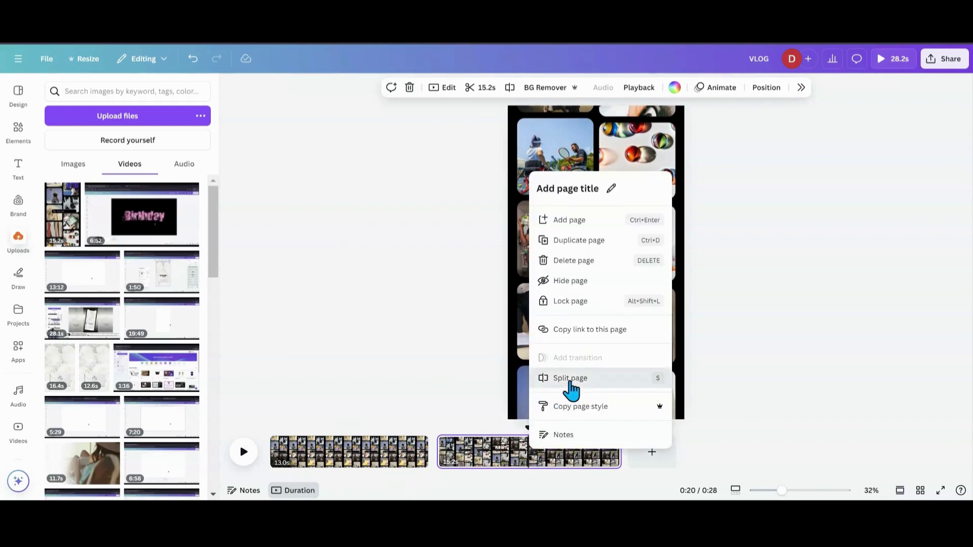
left_click(570, 384)
right_click(584, 458)
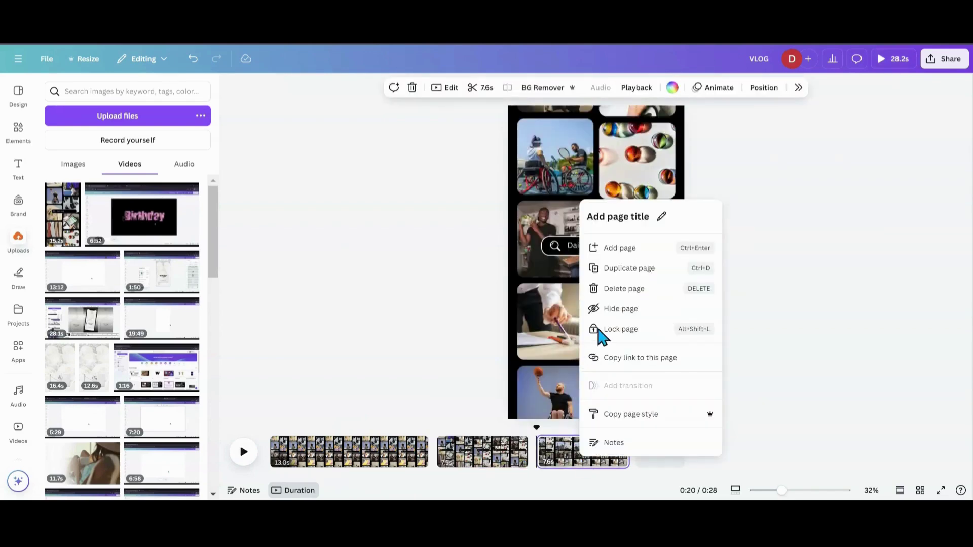
left_click(621, 290)
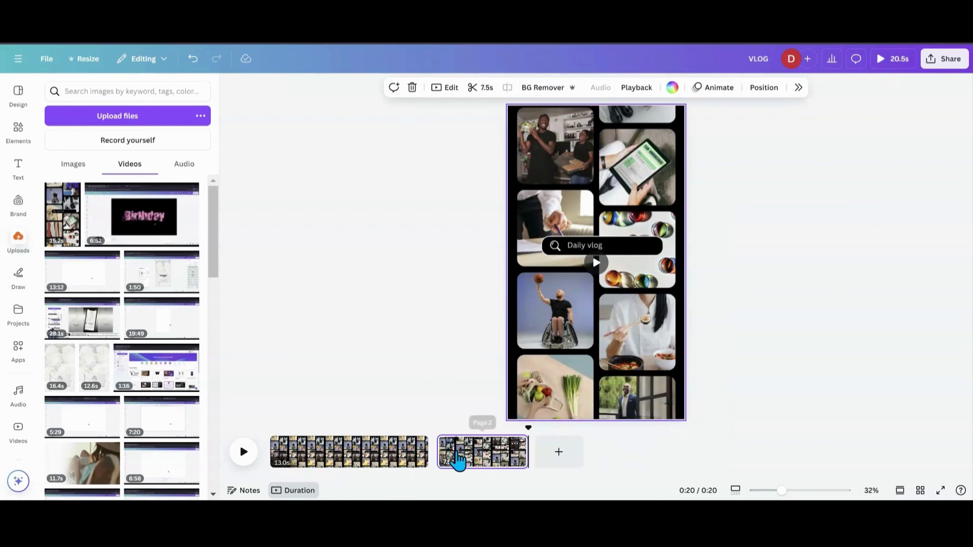
left_click(448, 453)
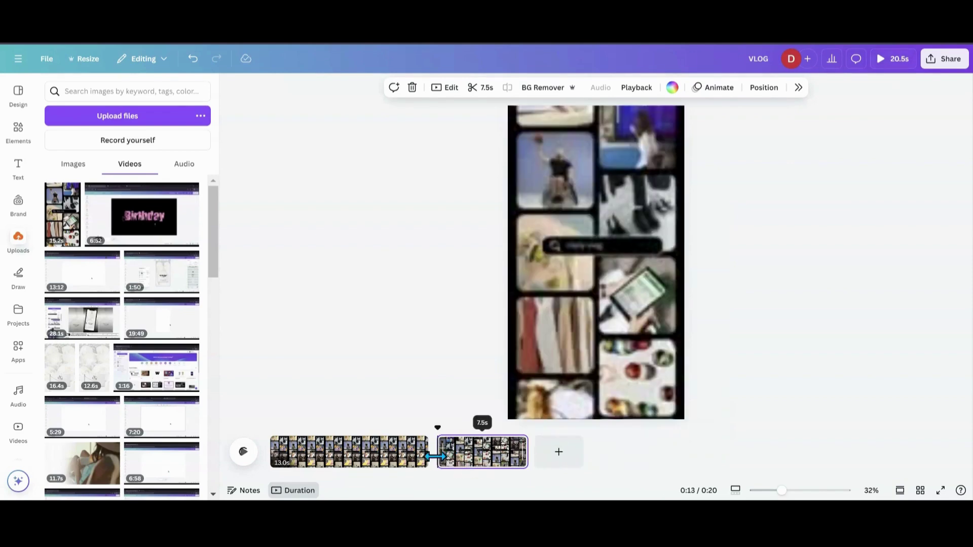
left_click(243, 453)
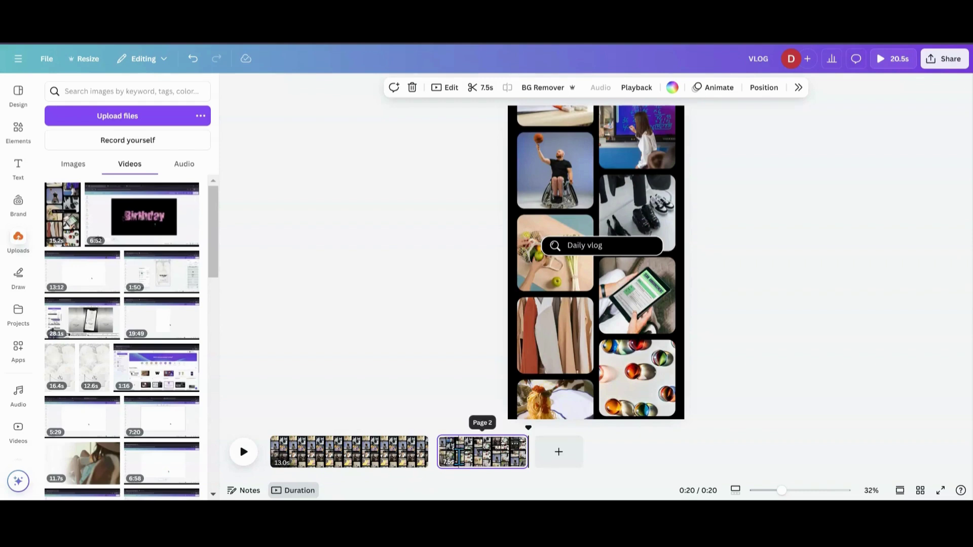
left_click(375, 462)
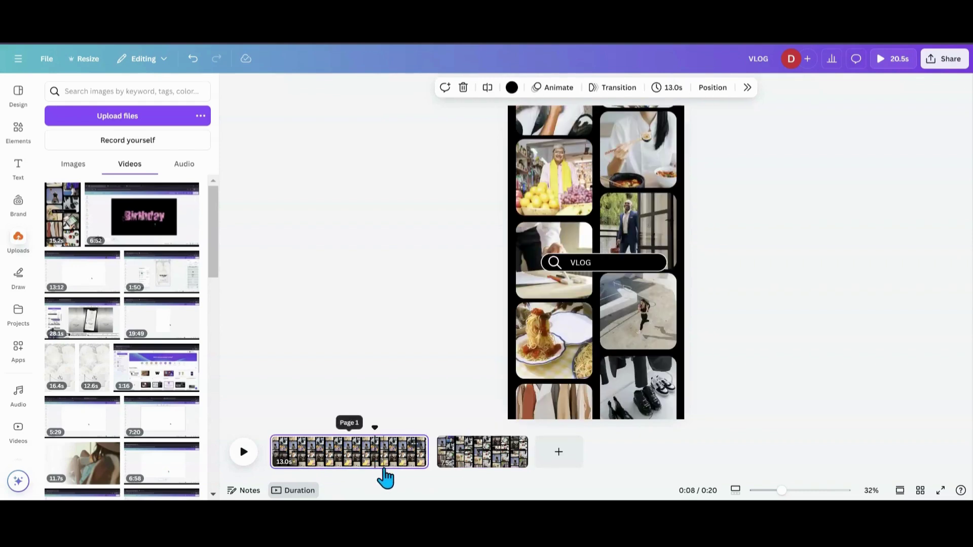
Duplicate the 13-second first page and move the playhead into the new page 2
left_click(415, 444)
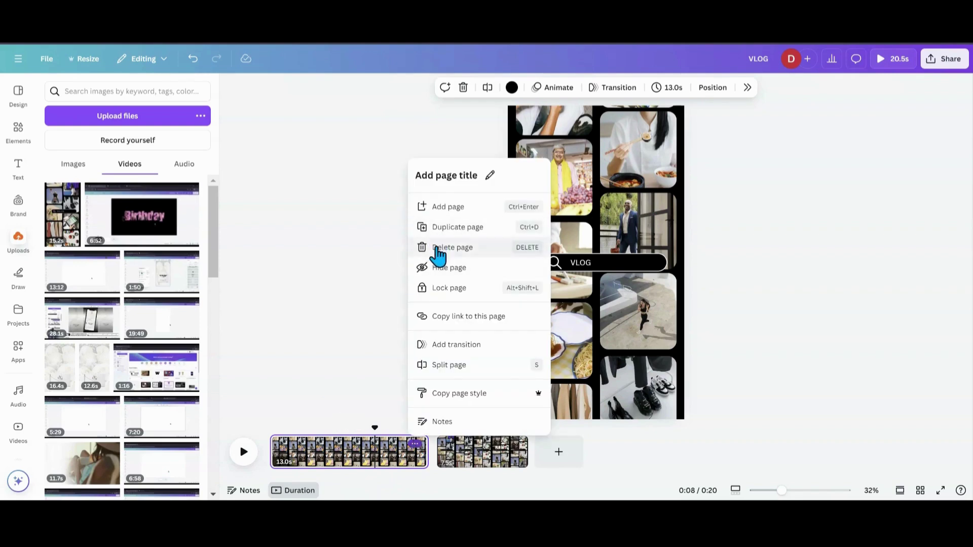
left_click(443, 230)
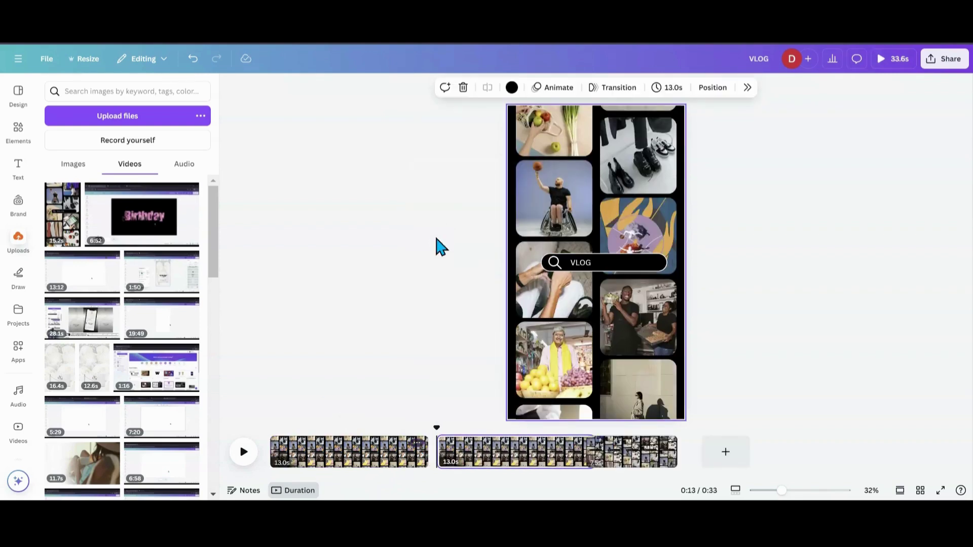
left_click(497, 457)
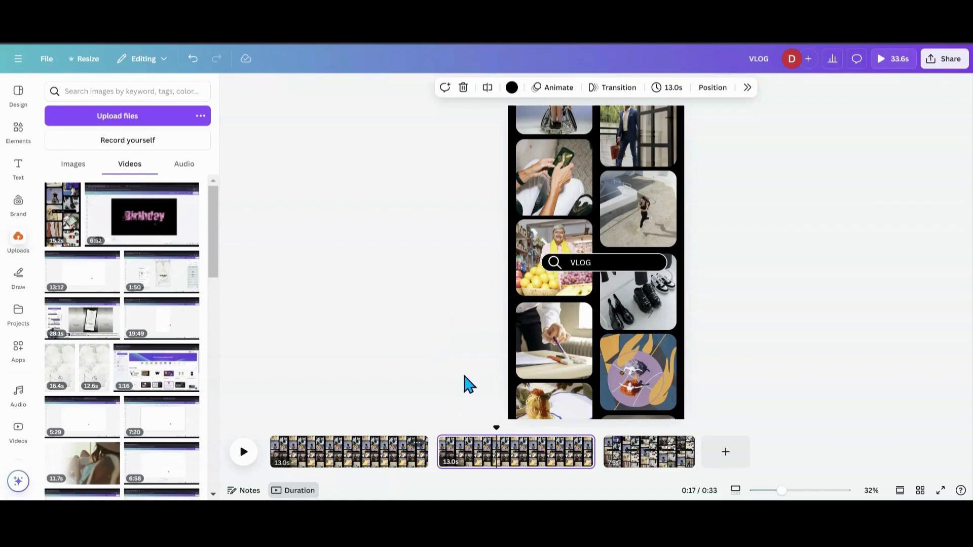
Select the photo columns and VLOG search bar together and scale them down within the black frame
left_click_drag(469, 117, 665, 355)
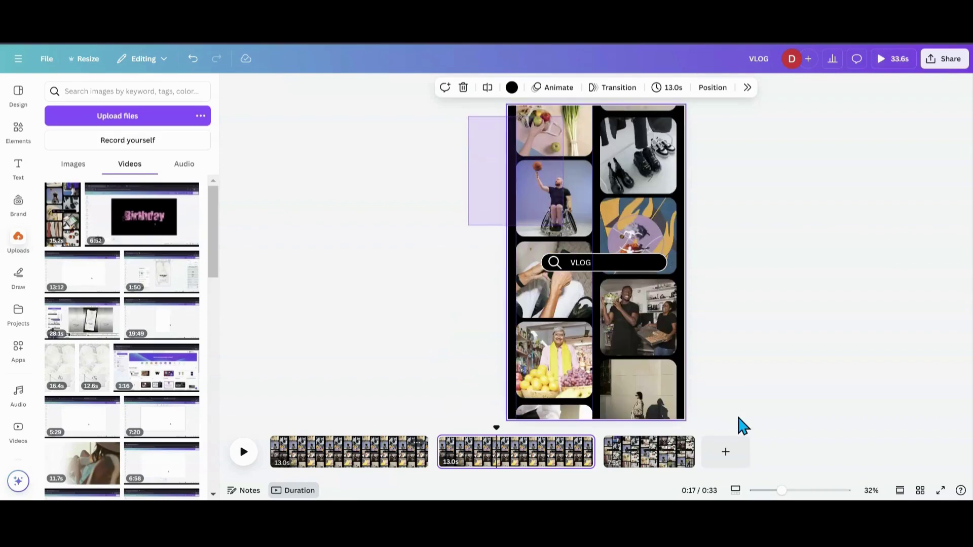
left_click_drag(741, 426, 738, 424)
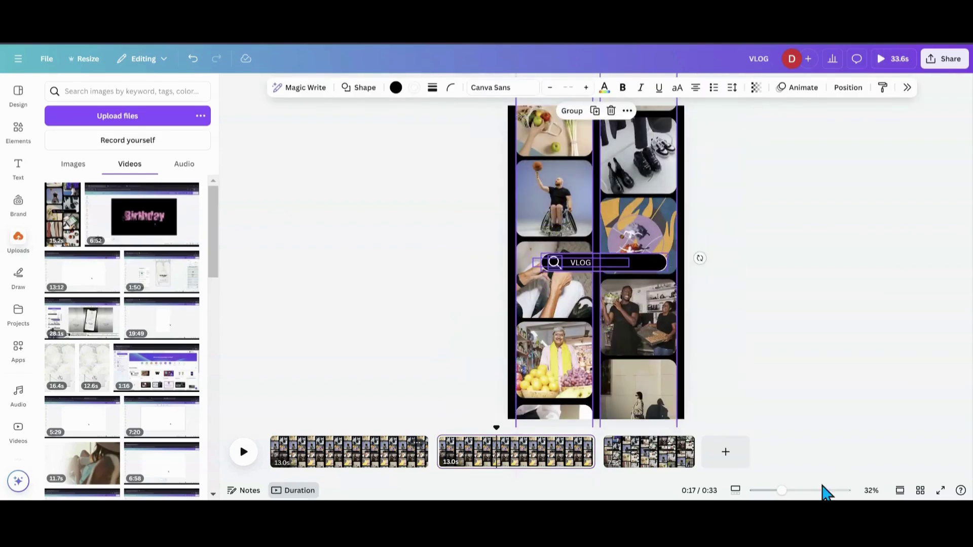
left_click_drag(780, 493, 755, 491)
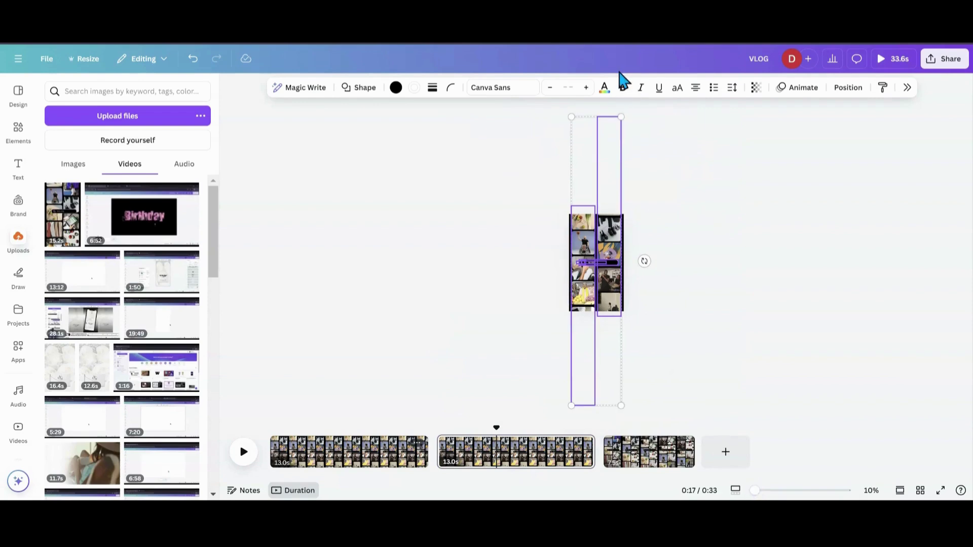
left_click_drag(622, 118, 603, 218)
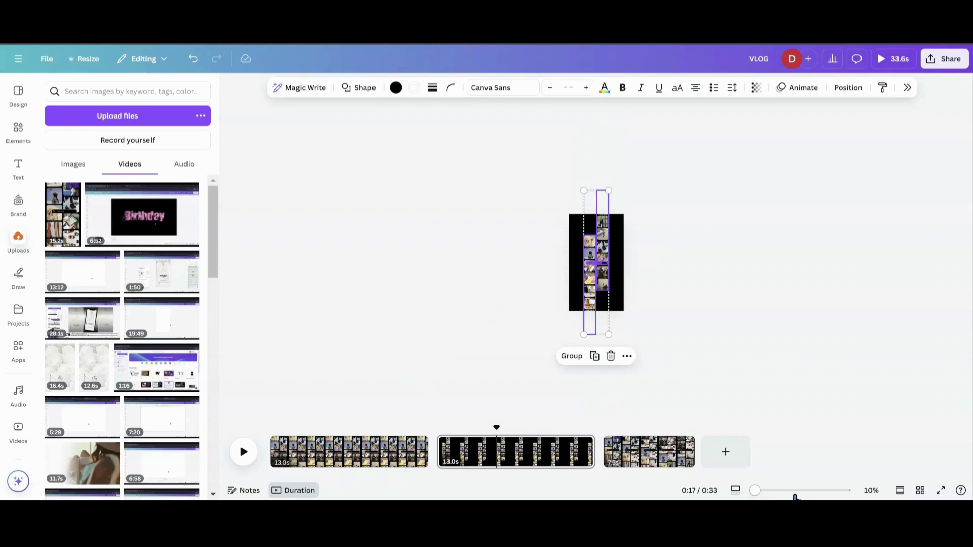
left_click_drag(755, 491, 777, 492)
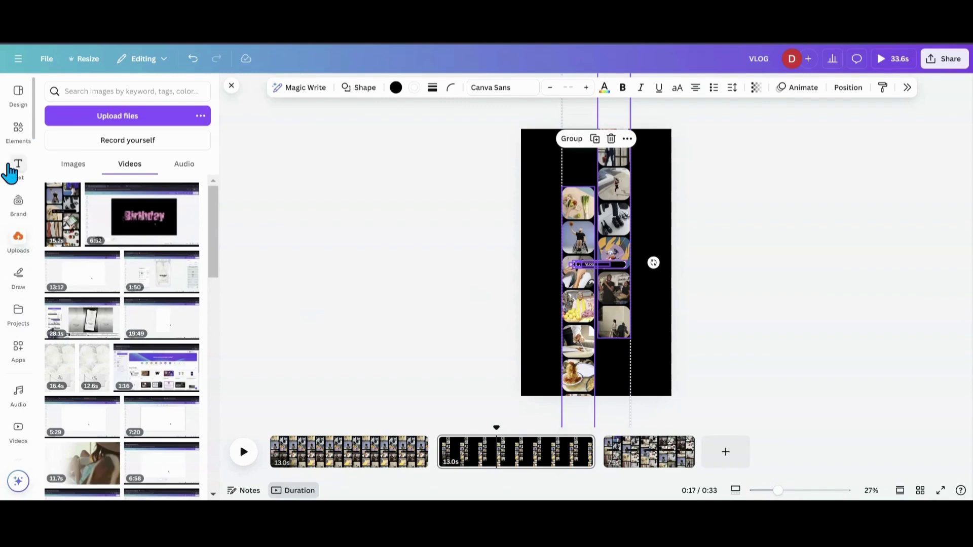
Swap the wheelchair photo in the left column for a recommended kitchen stock photo
left_click(17, 143)
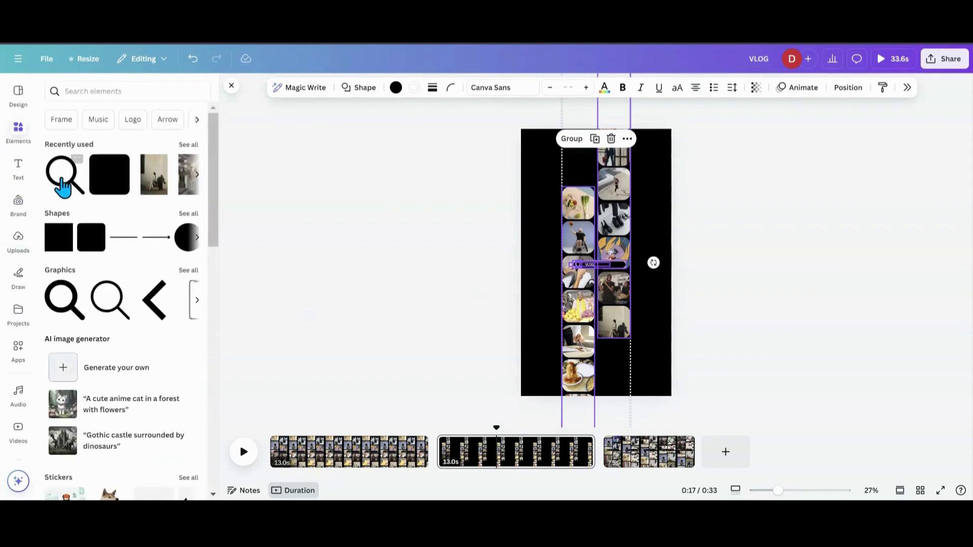
scroll(90, 298, "down", 3)
scroll(91, 297, "down", 2)
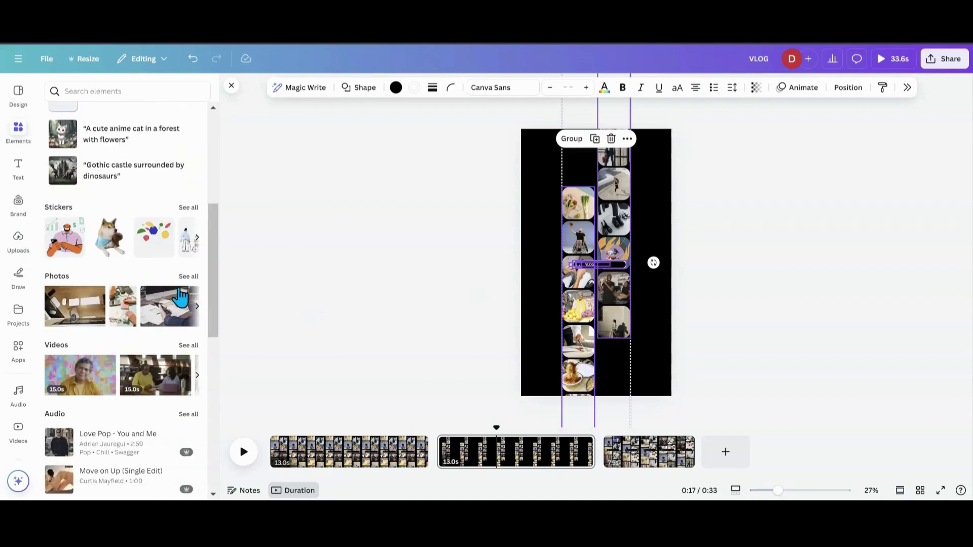
left_click(186, 277)
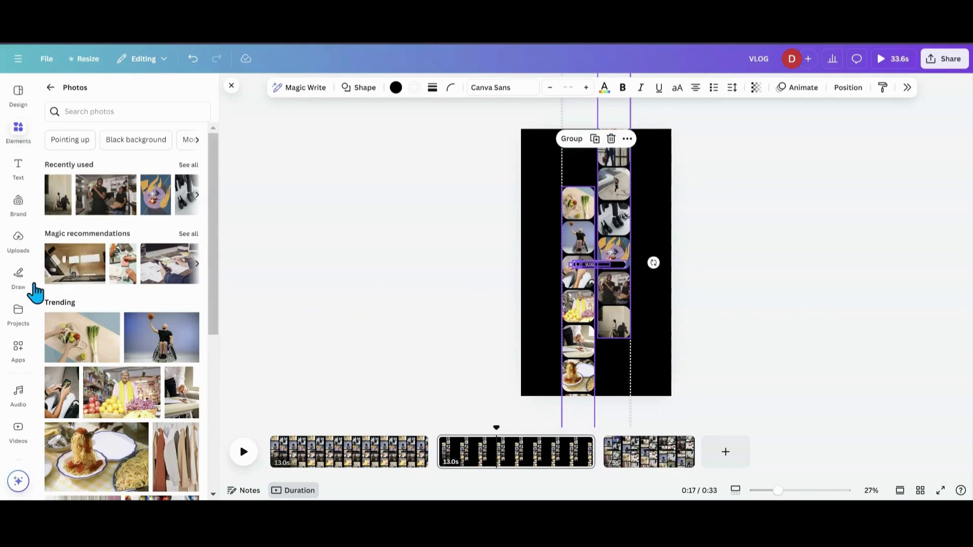
left_click_drag(70, 280, 164, 299)
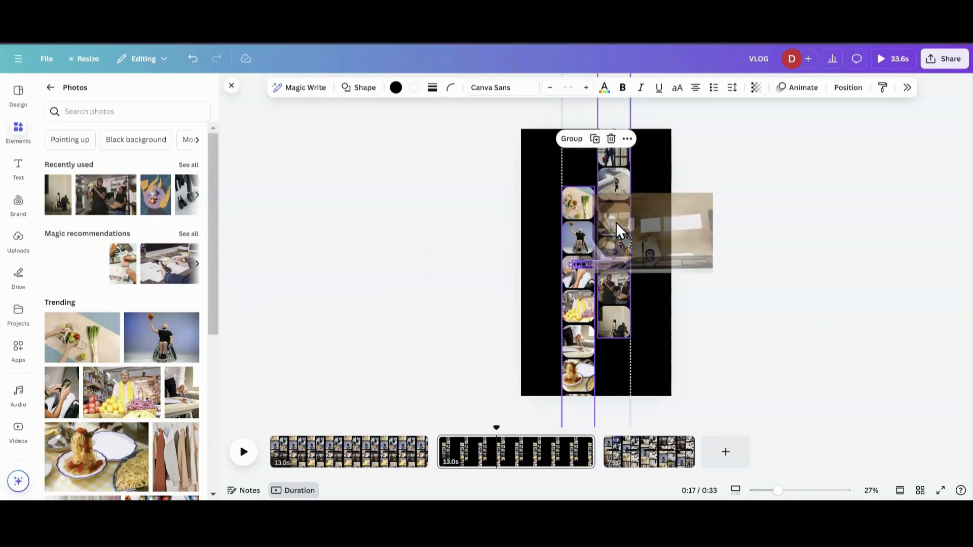
left_click_drag(603, 229, 579, 237)
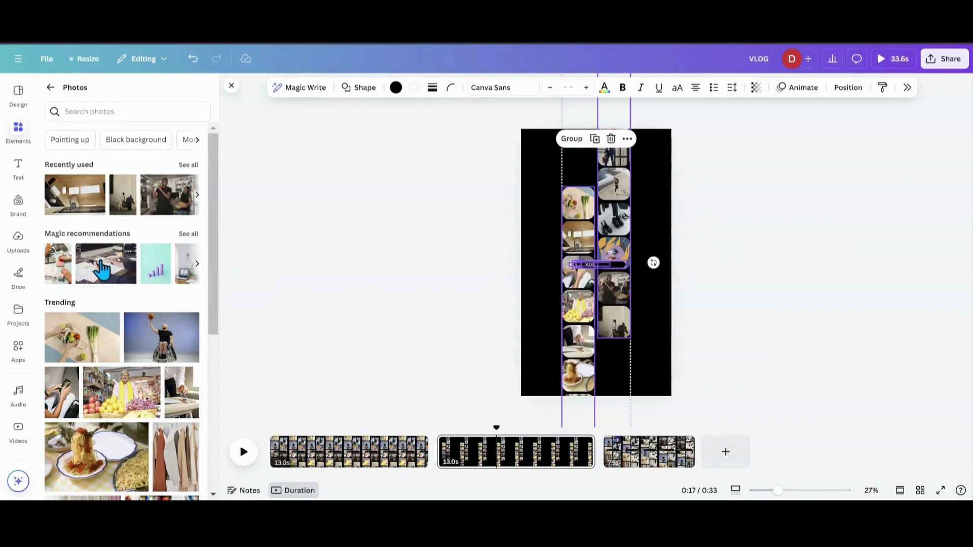
left_click_drag(102, 269, 580, 355)
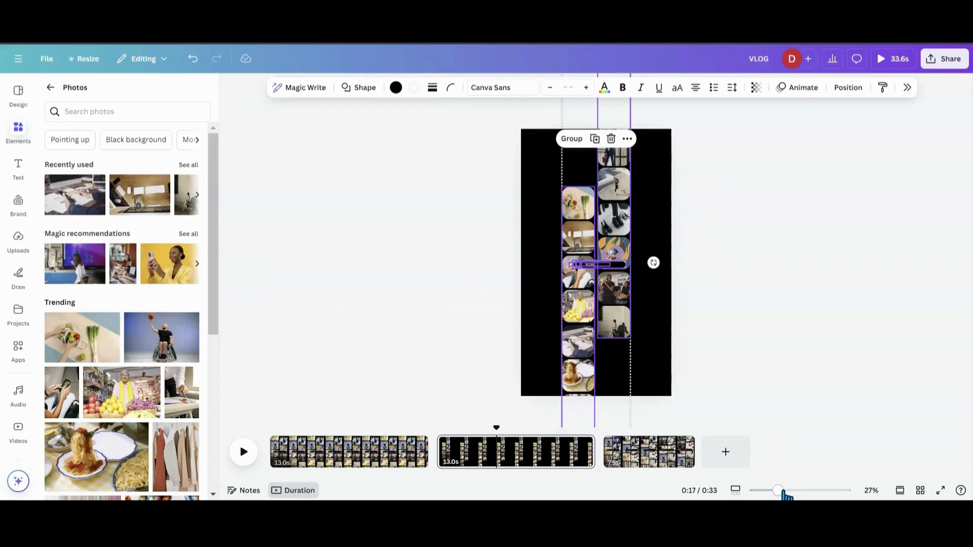
Enlarge the columns and search bar group to span the page width again
left_click_drag(783, 492, 763, 491)
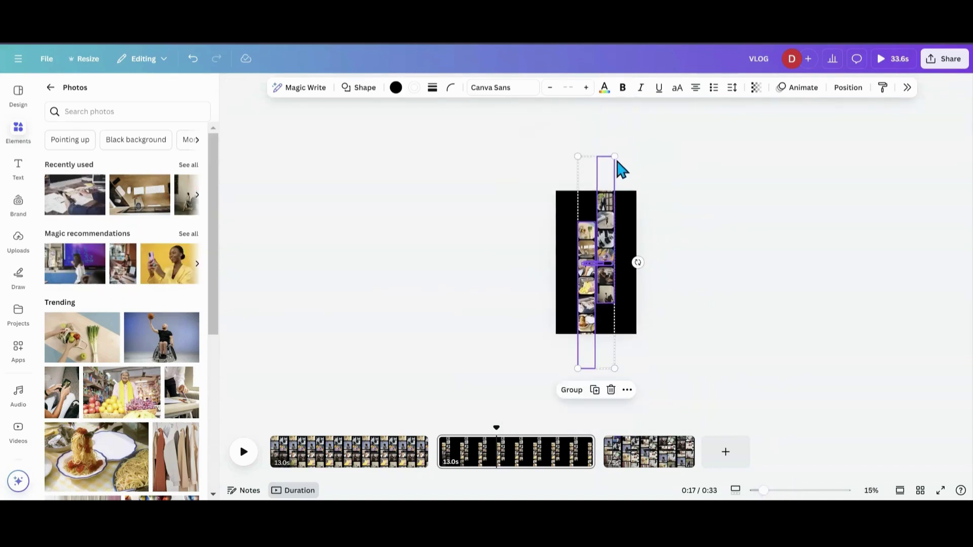
left_click_drag(621, 148, 699, 87)
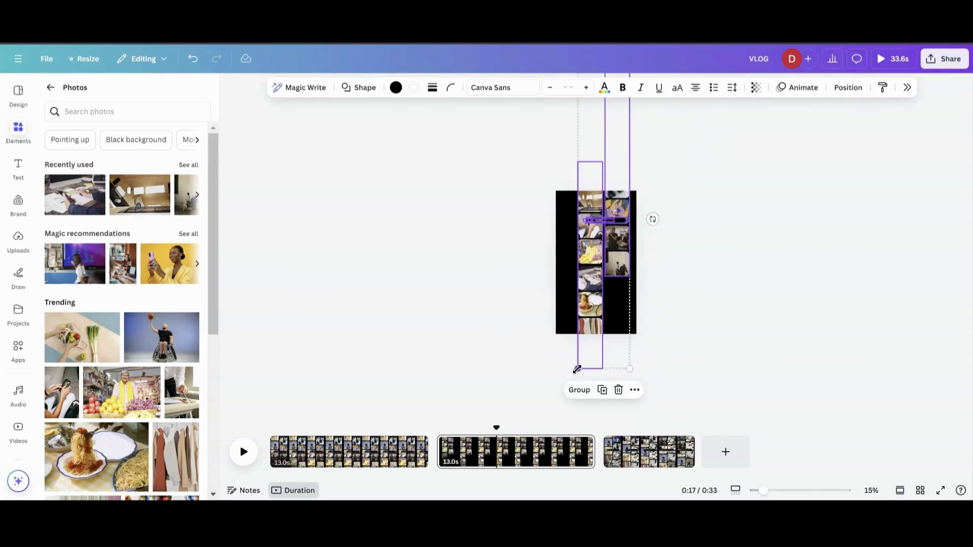
left_click_drag(576, 369, 494, 461)
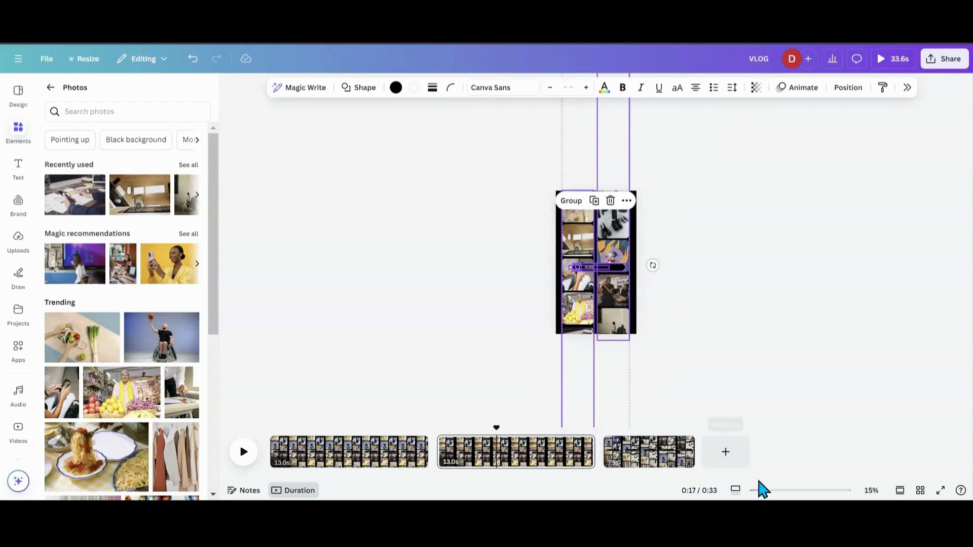
left_click_drag(762, 490, 783, 494)
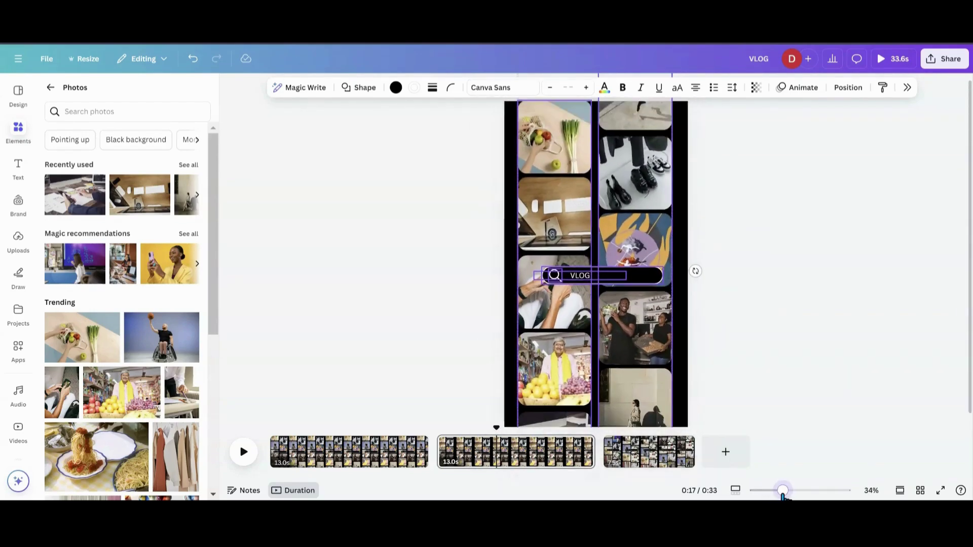
left_click(438, 452)
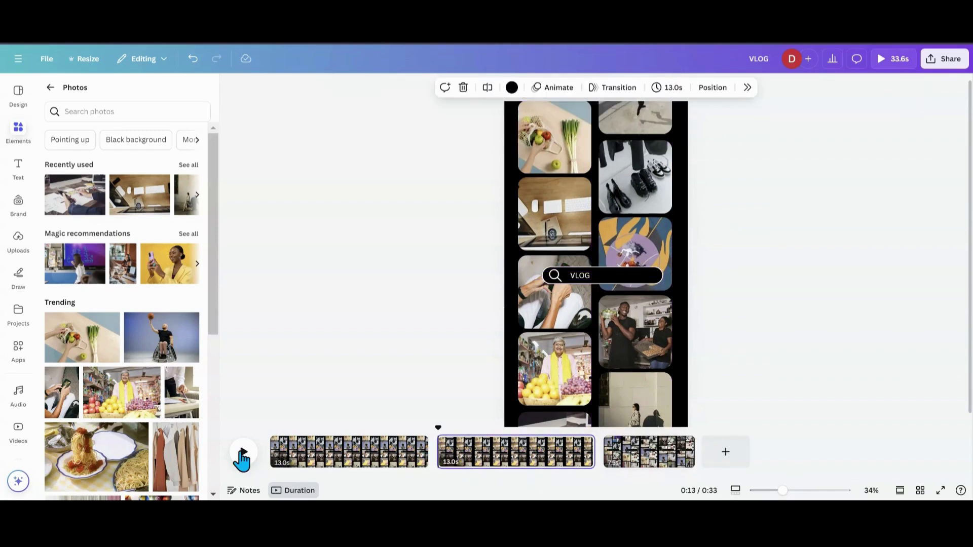
left_click(241, 451)
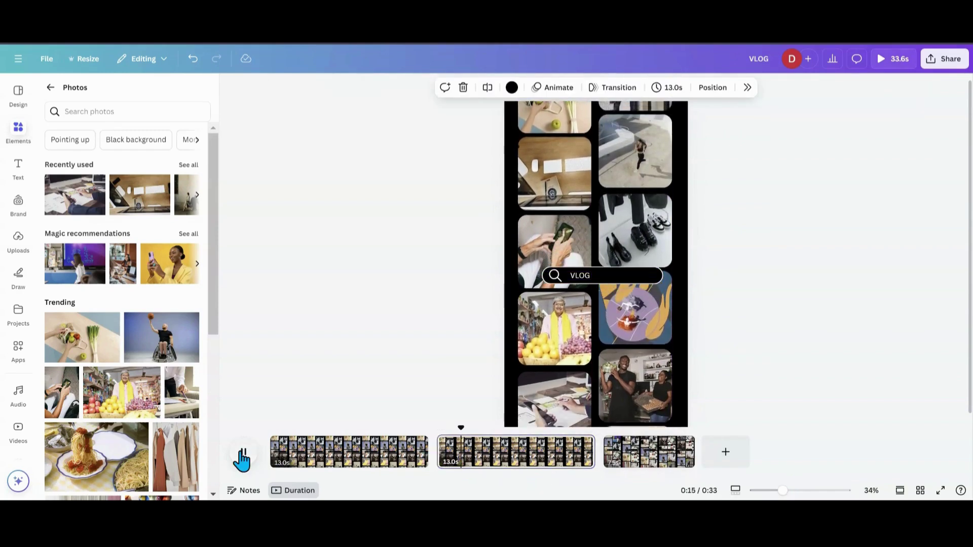